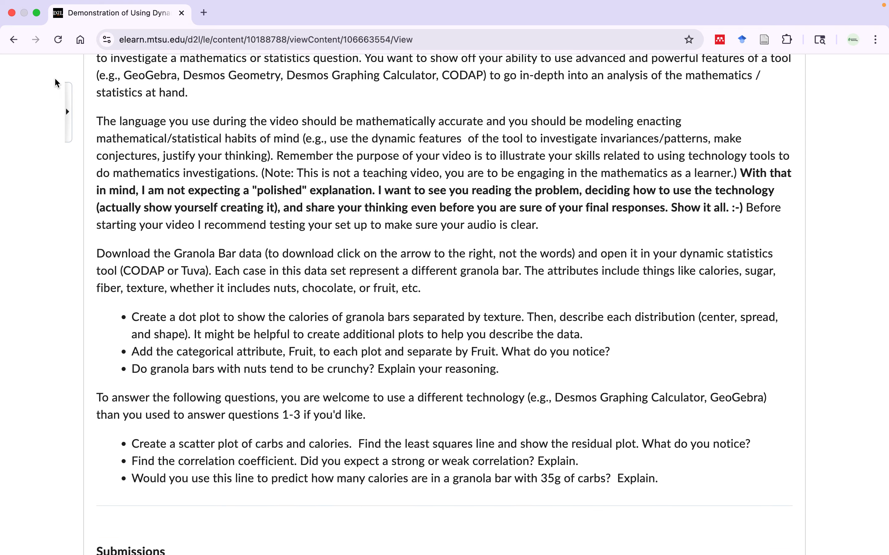
- Return to the Week 6 module page and download the Granola Bar Data(2)-2 CSV file, checking it in the recent downloads
right_click(19, 39)
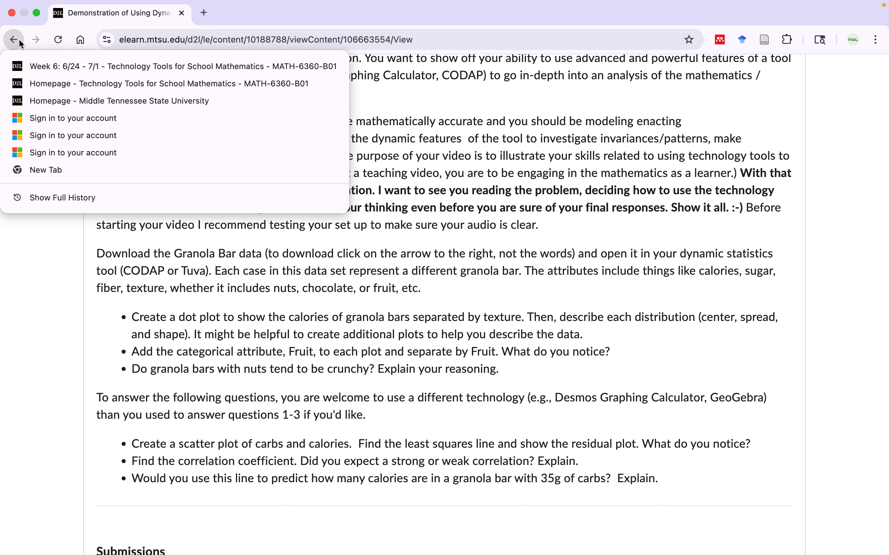
click(47, 66)
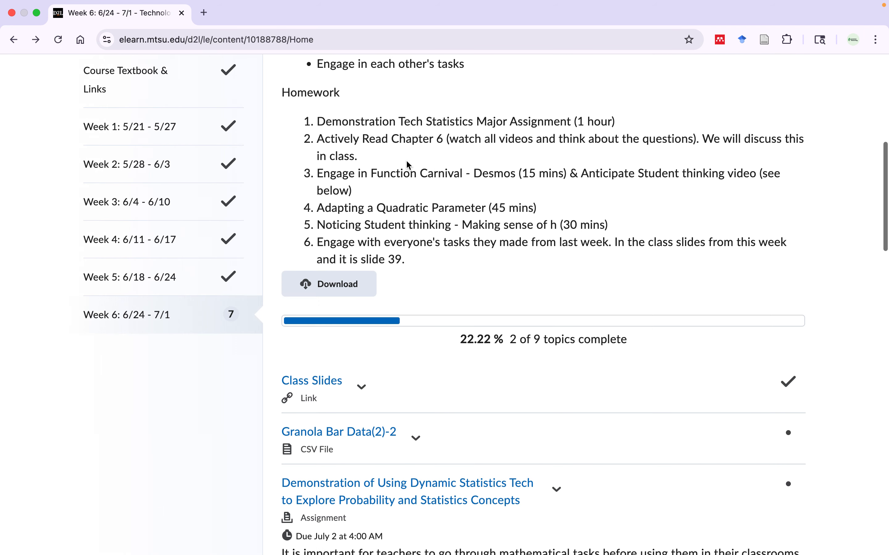
scroll(443, 420, down, 3)
click(416, 348)
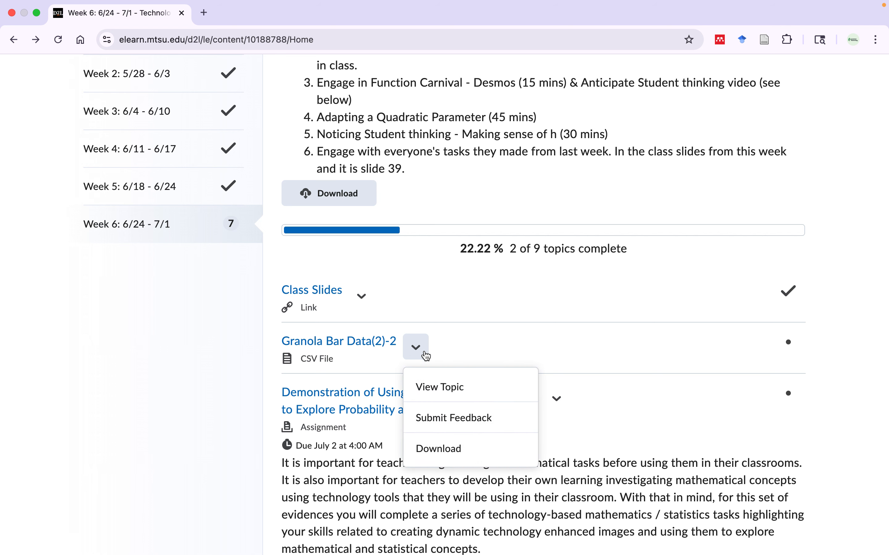
click(455, 445)
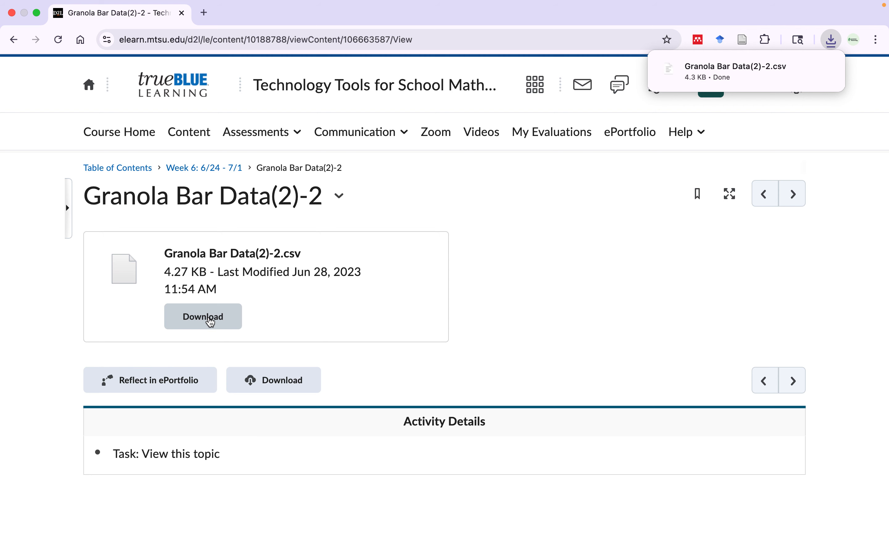
click(210, 322)
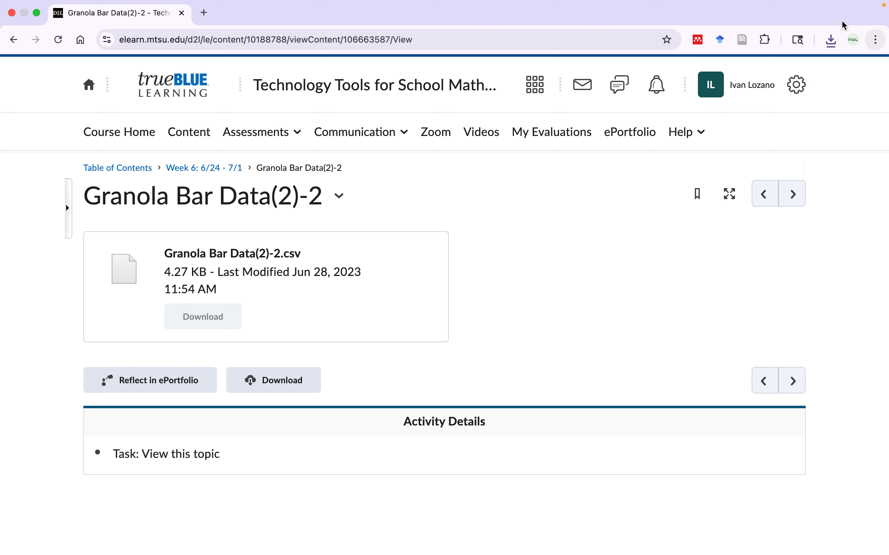
click(831, 40)
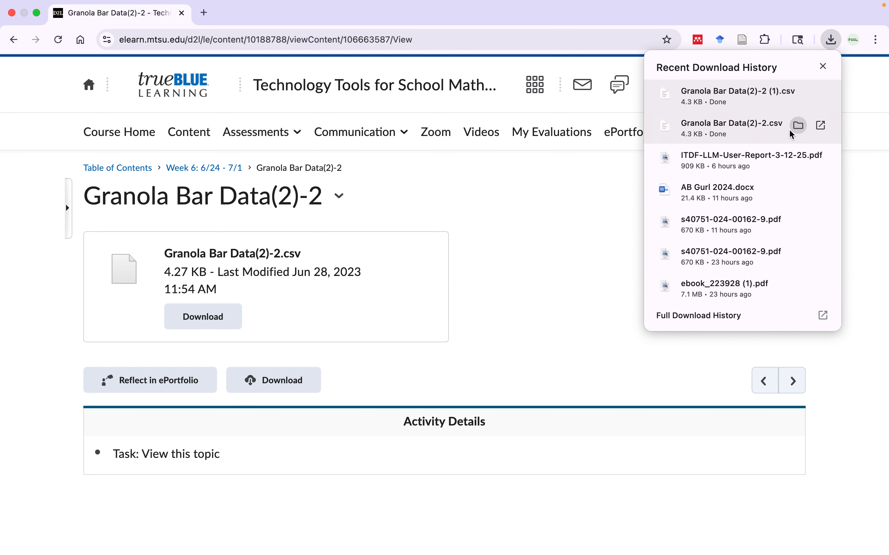
click(573, 272)
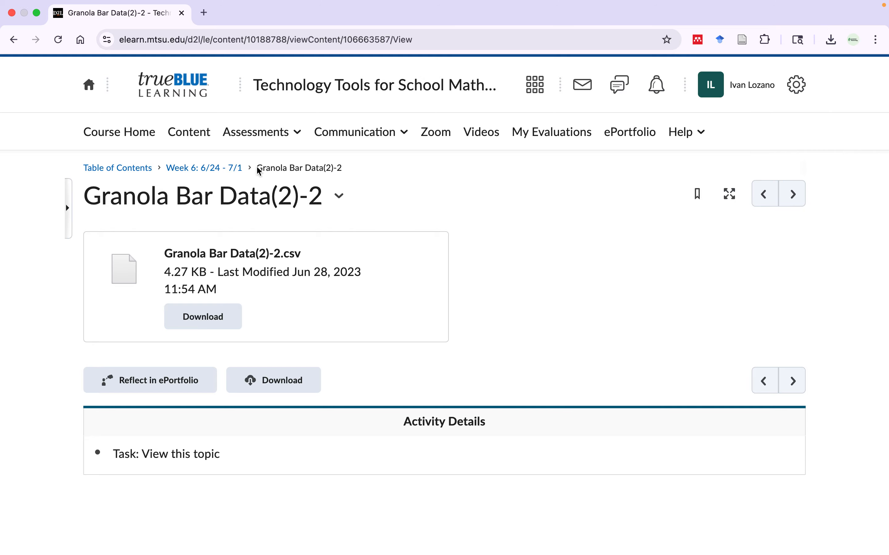
- Go back to Week 6 and open the dynamic statistics tech demonstration assignment to read its granola bar tasks
click(201, 172)
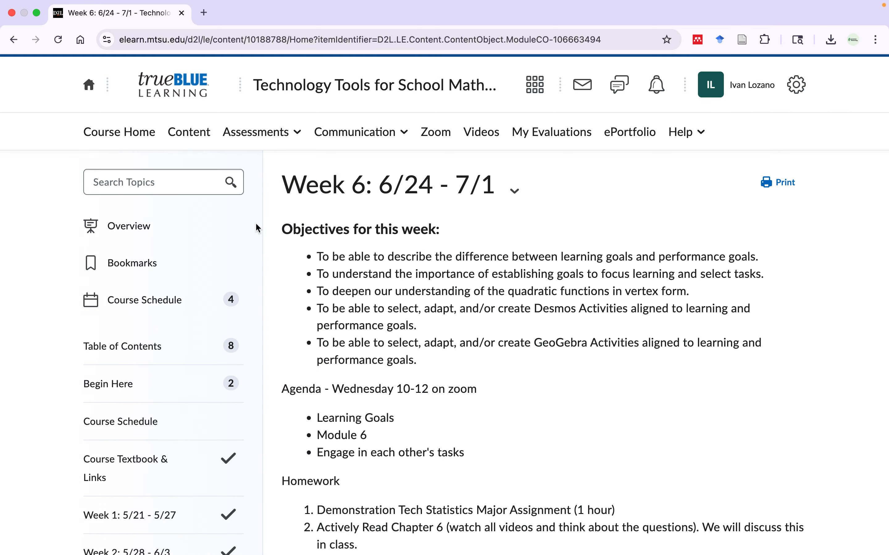
scroll(403, 365, down, 10)
click(403, 354)
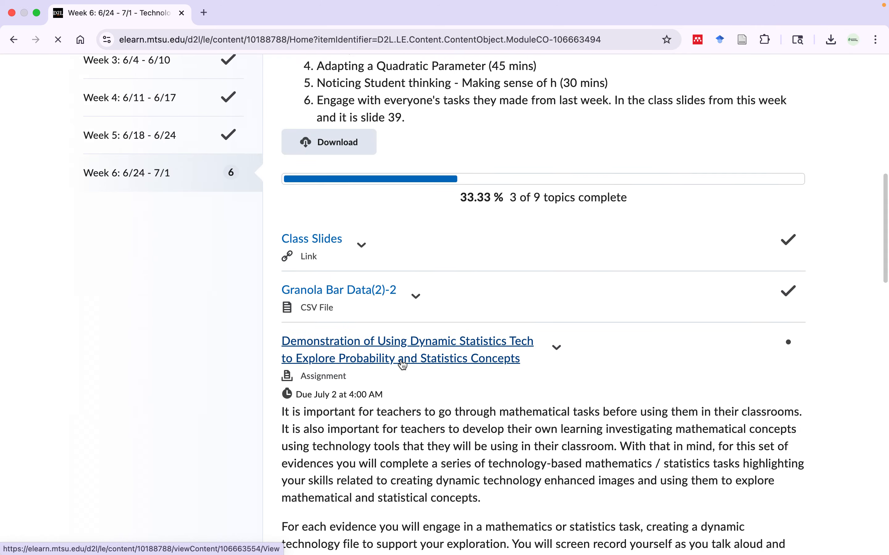
scroll(401, 359, down, 13)
scroll(400, 360, up, 7)
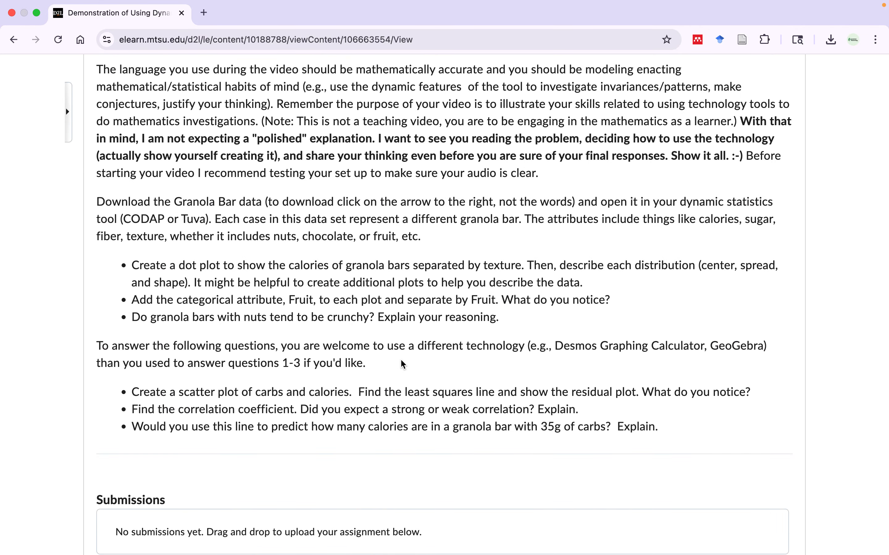
scroll(400, 359, down, 1)
scroll(400, 359, up, 3)
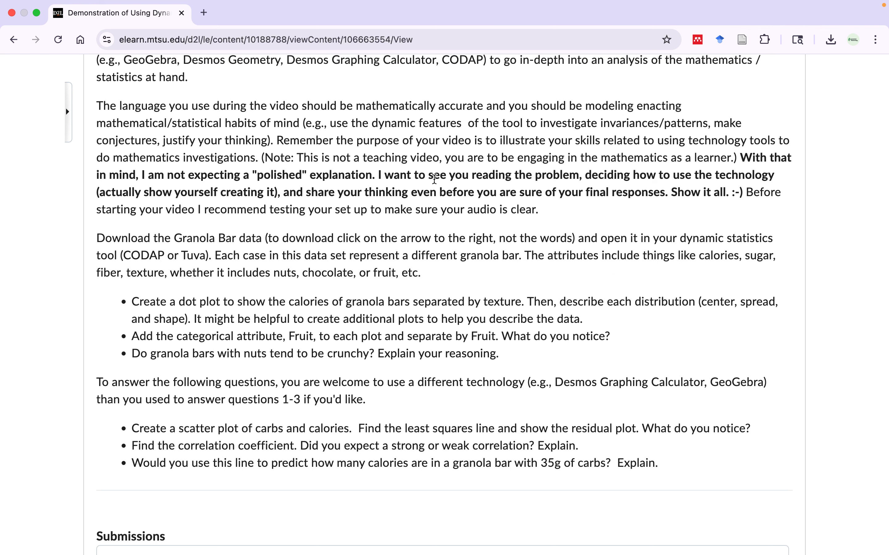
- Open CODAP in a new browser tab and create a new document
click(203, 14)
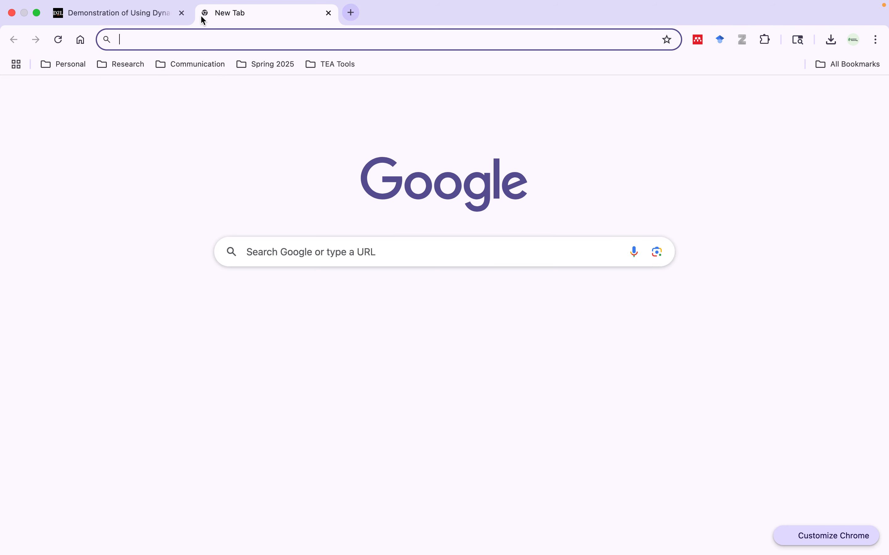
text(co)
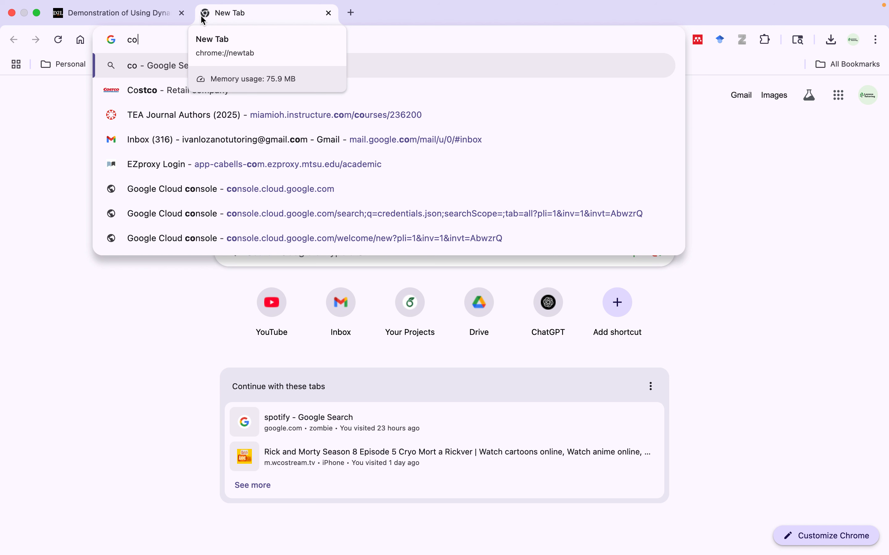
text(da)
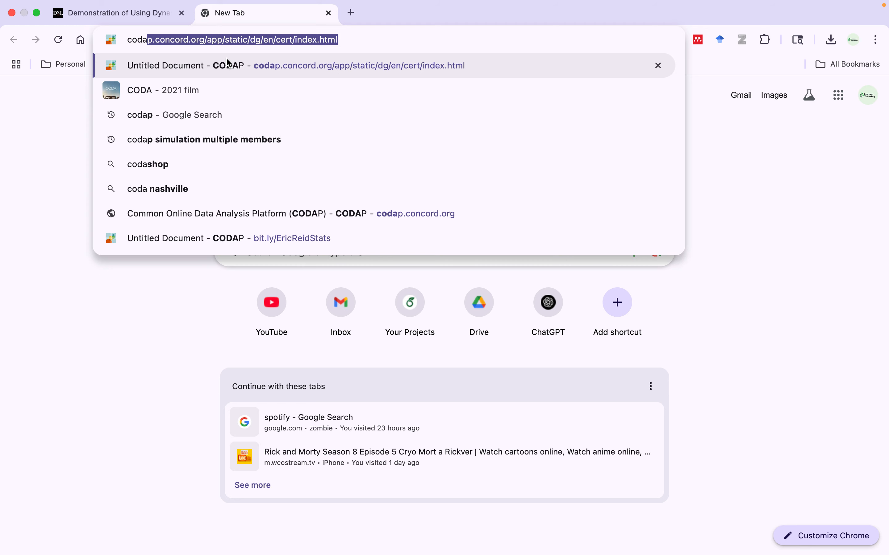
click(218, 63)
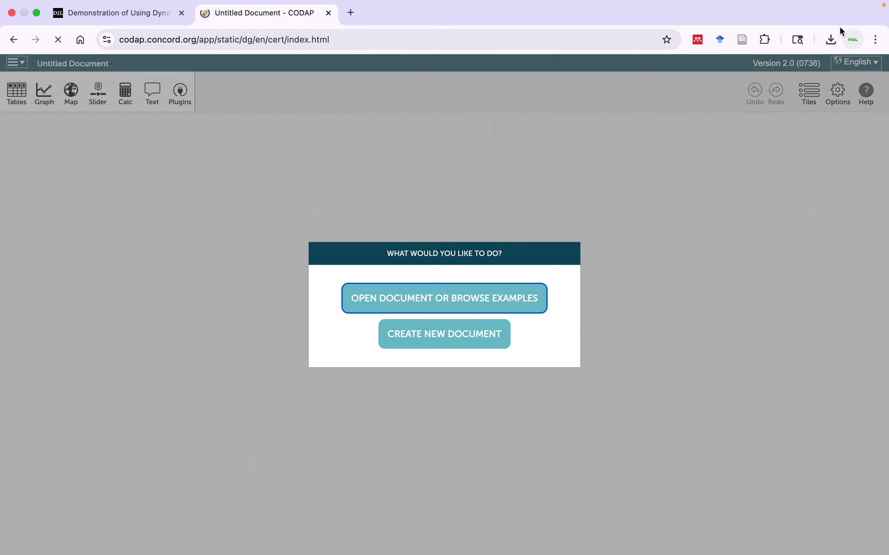
click(470, 337)
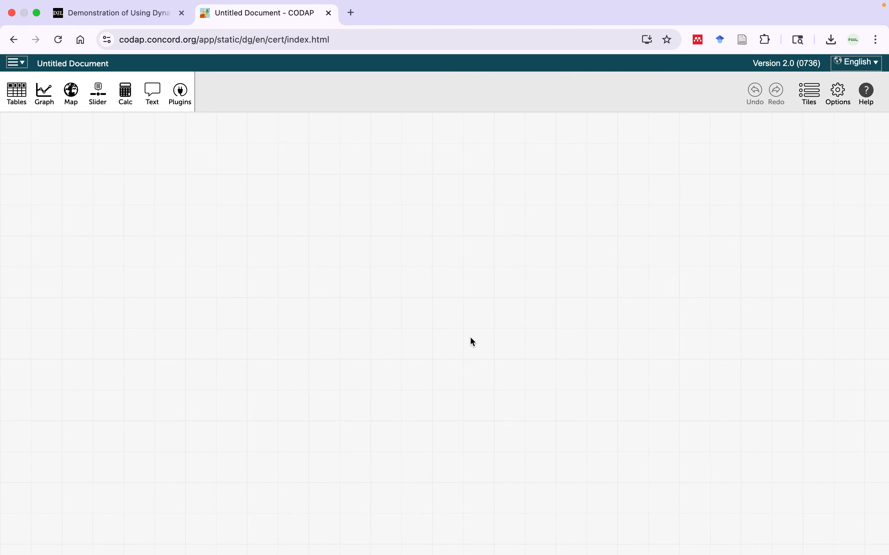
- Import the downloaded Granola Bar Data(2)-2.csv into the CODAP document and lengthen its case table to show more rows
click(831, 40)
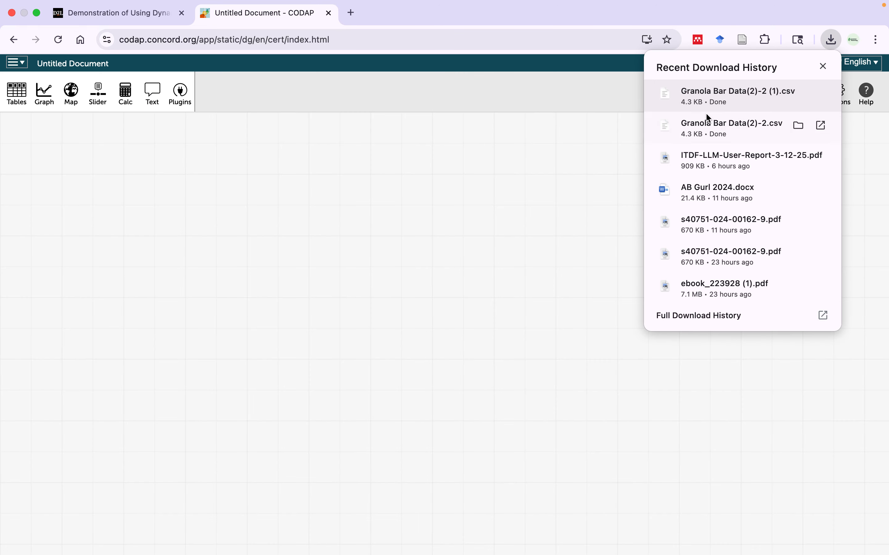
drag(716, 121, 354, 258)
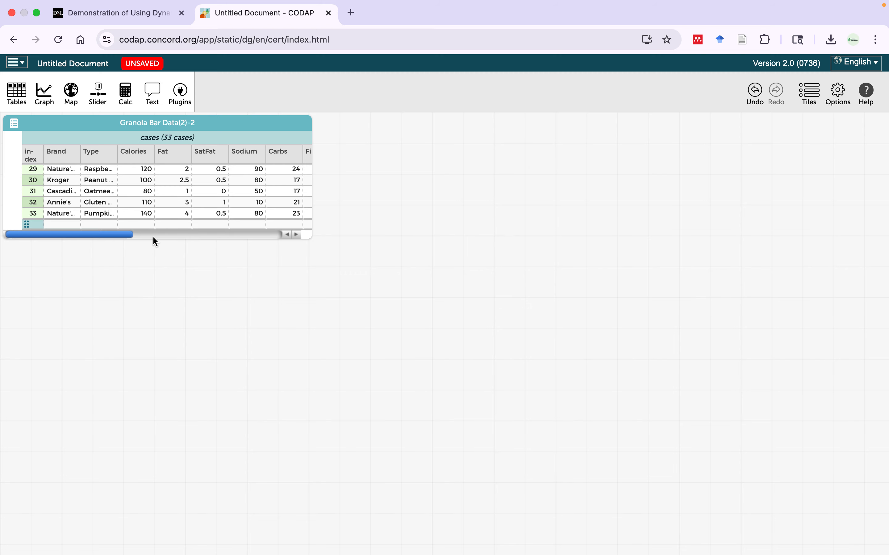
drag(307, 239, 299, 506)
- Review the dot plot task in the assignment, and create a CODAP graph with Calories on the horizontal axis
click(74, 13)
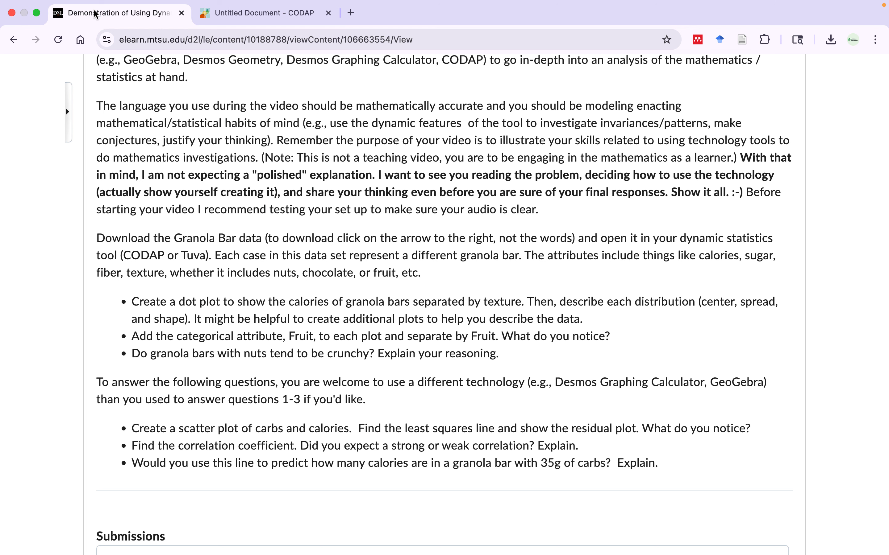
scroll(394, 319, down, 1)
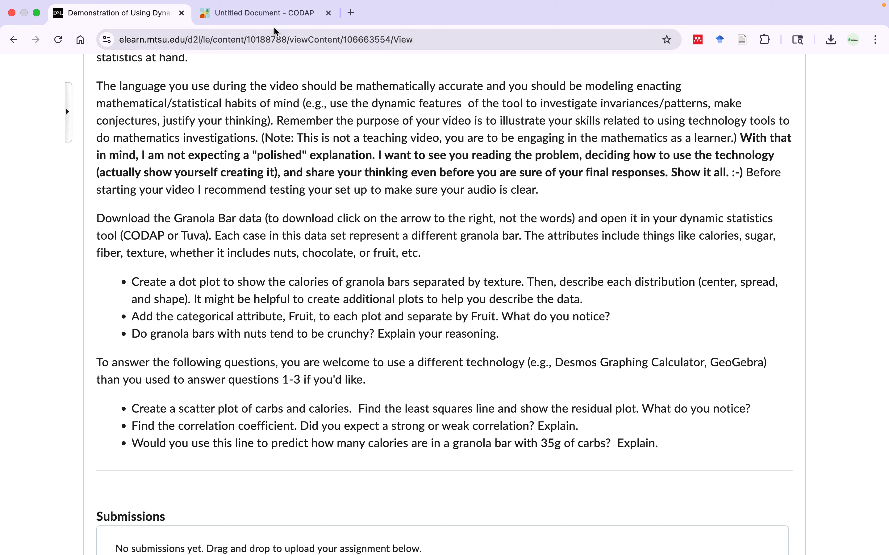
click(253, 13)
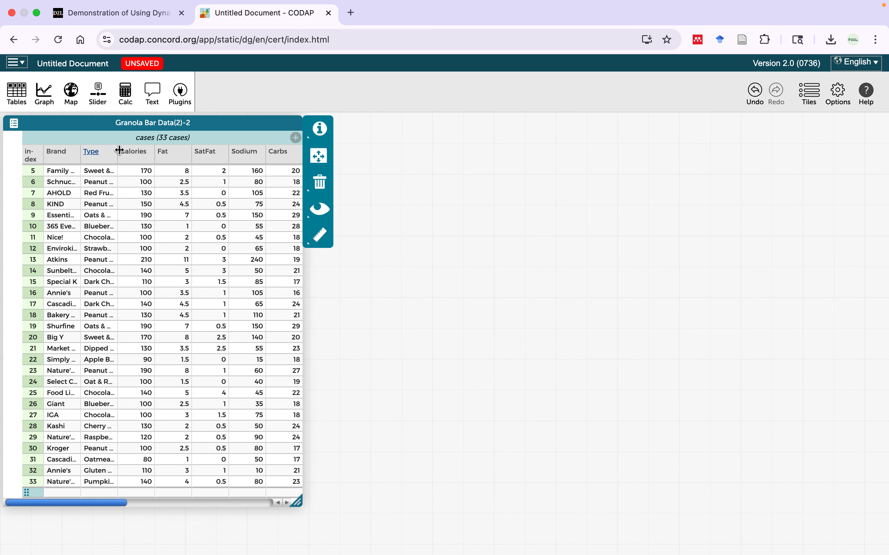
click(51, 105)
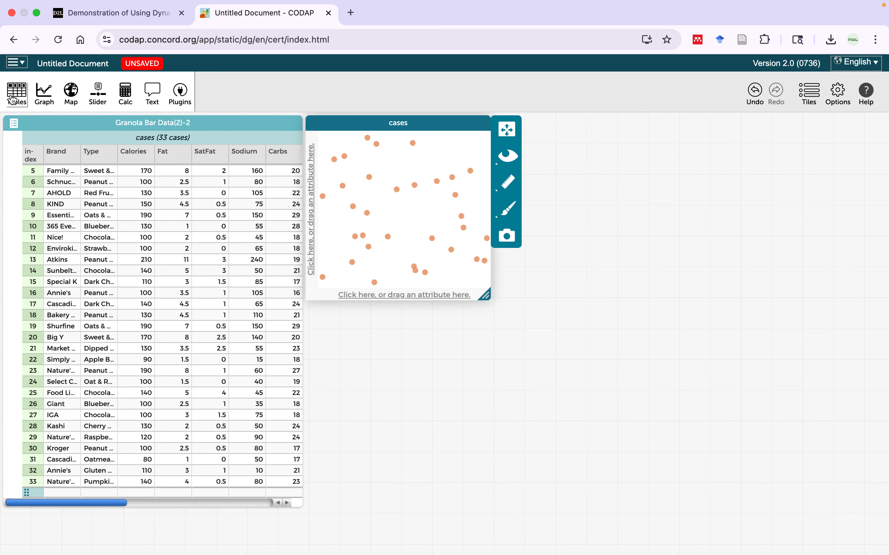
drag(134, 152, 392, 277)
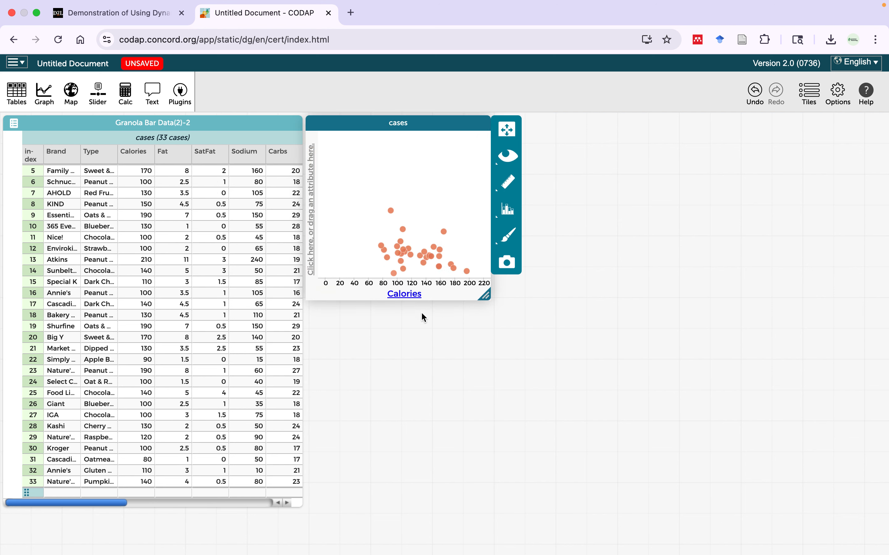
- Colour the Calories dot plot by Texture and split it by Texture on the vertical axis
scroll(216, 163, right, 6)
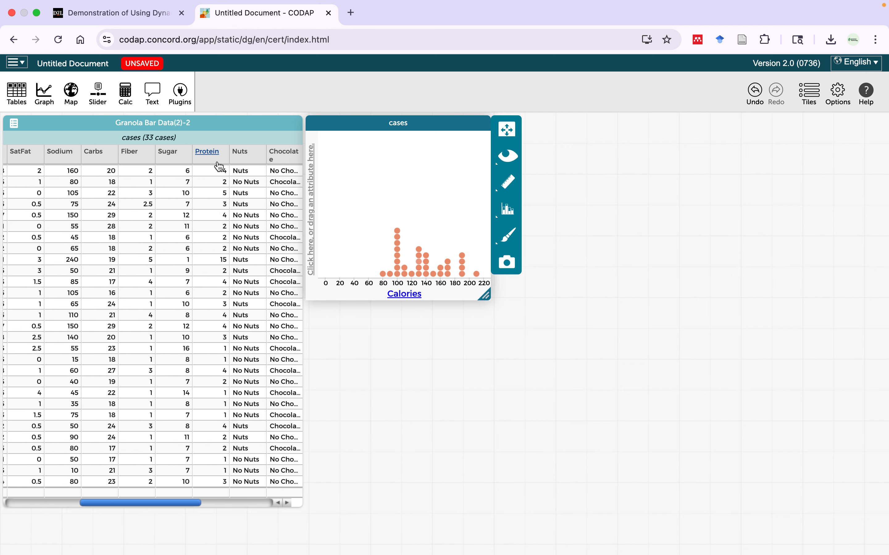
scroll(216, 166, right, 6)
drag(215, 162, 417, 220)
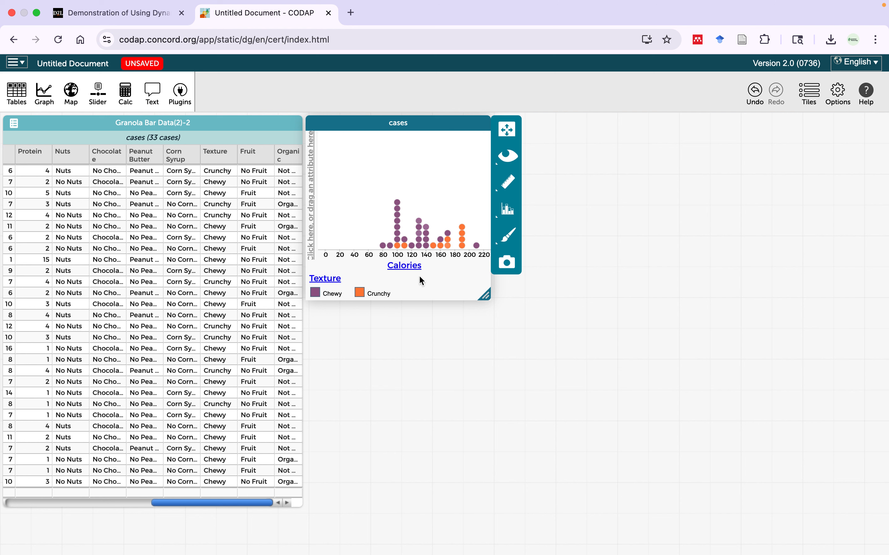
drag(328, 280, 314, 210)
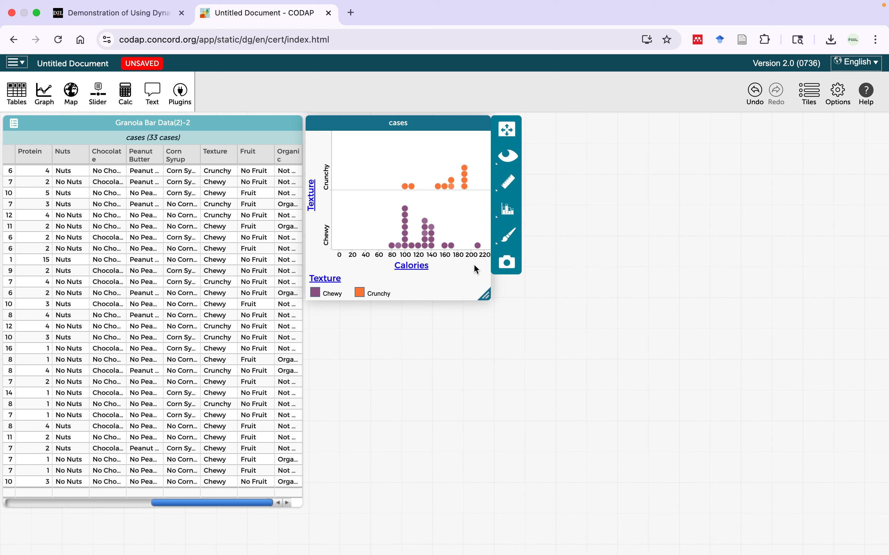
- Recheck the assignment's tasks, then enlarge the dot plot and show the mean and median for each texture group
click(138, 11)
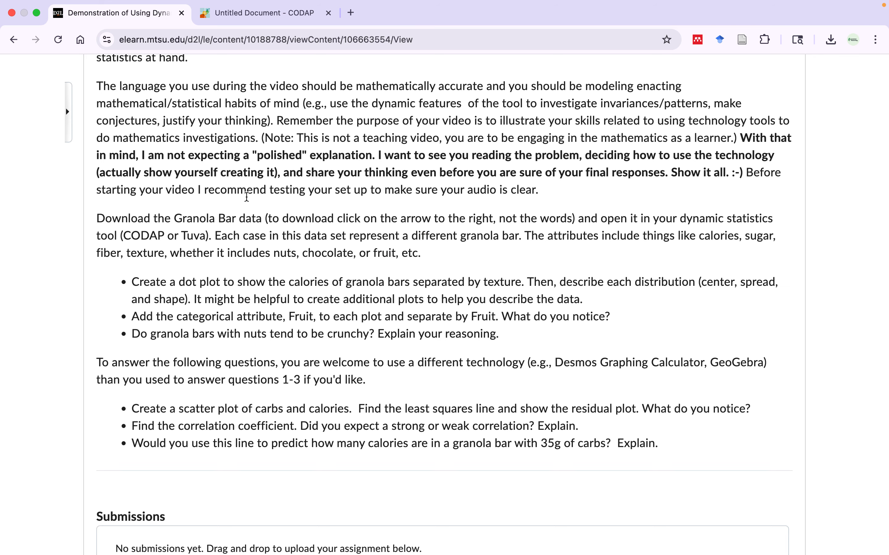
scroll(488, 387, down, 1)
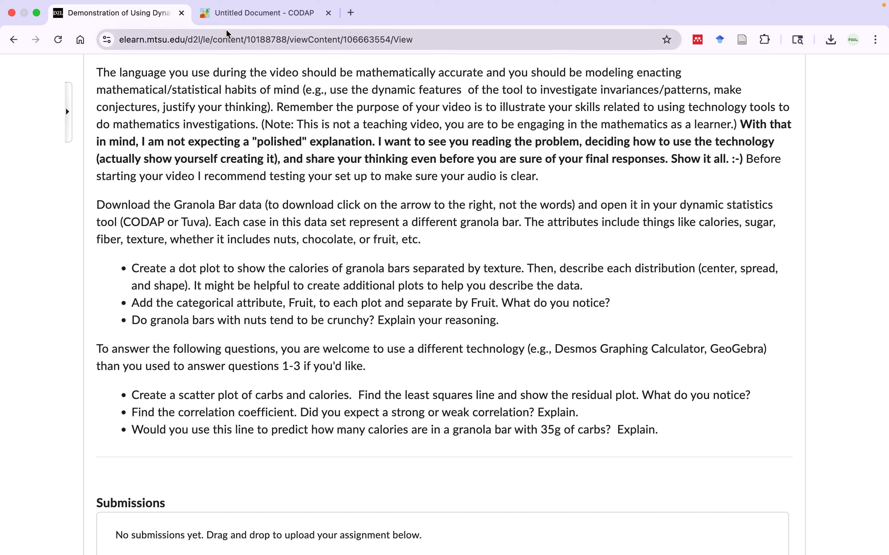
click(238, 17)
drag(486, 297, 573, 353)
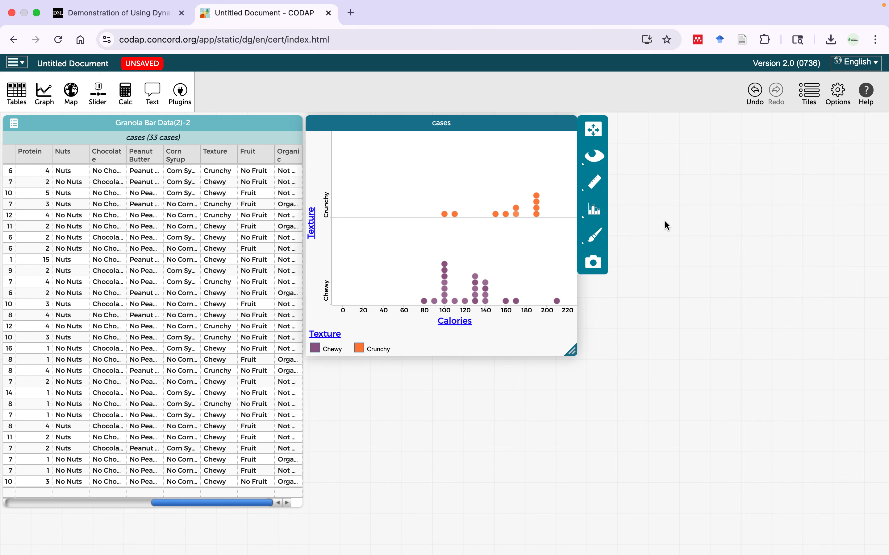
click(593, 185)
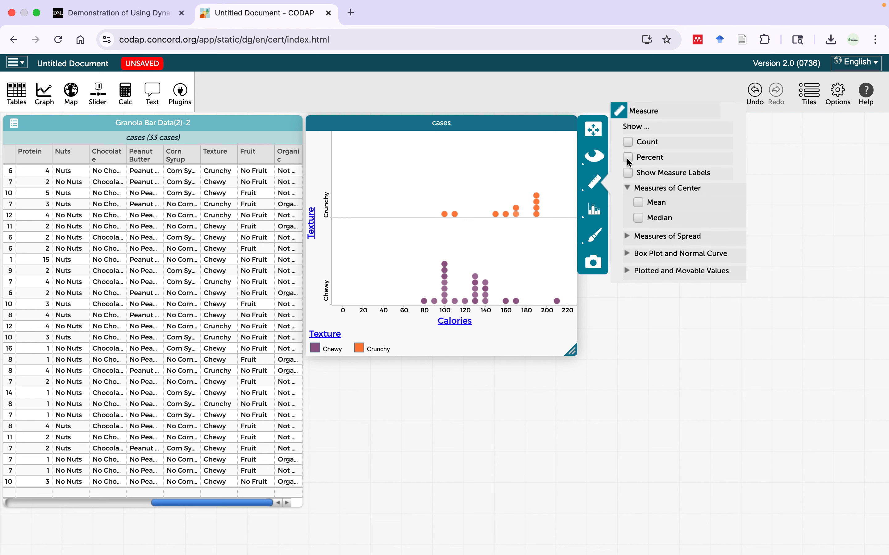
click(638, 202)
click(639, 218)
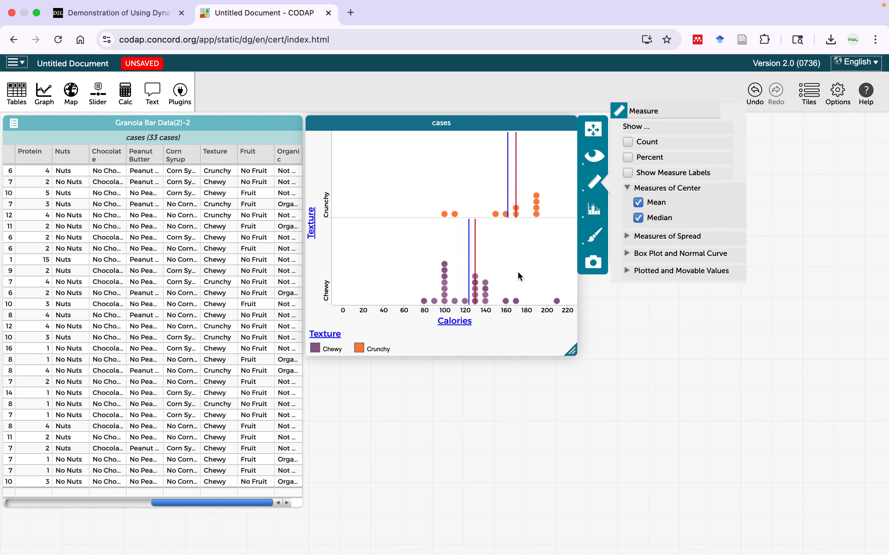
click(525, 251)
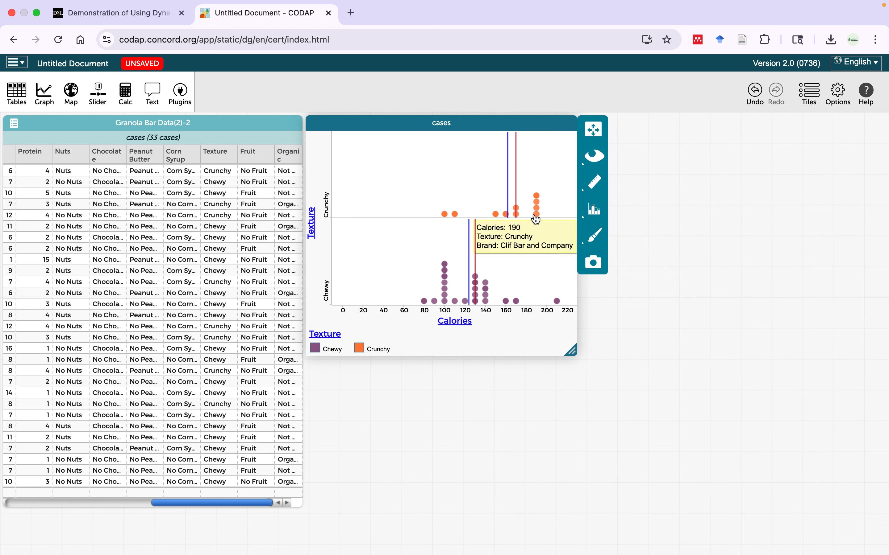
- Inspect the crunchy bars at 190 calories and recheck the assignment's description requirements before returning to the plot
mouse_move(535, 201)
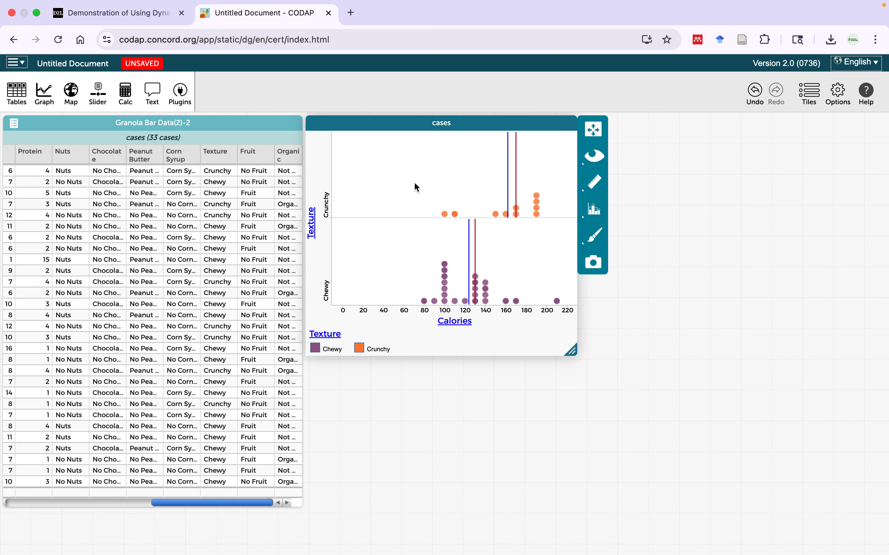
click(146, 17)
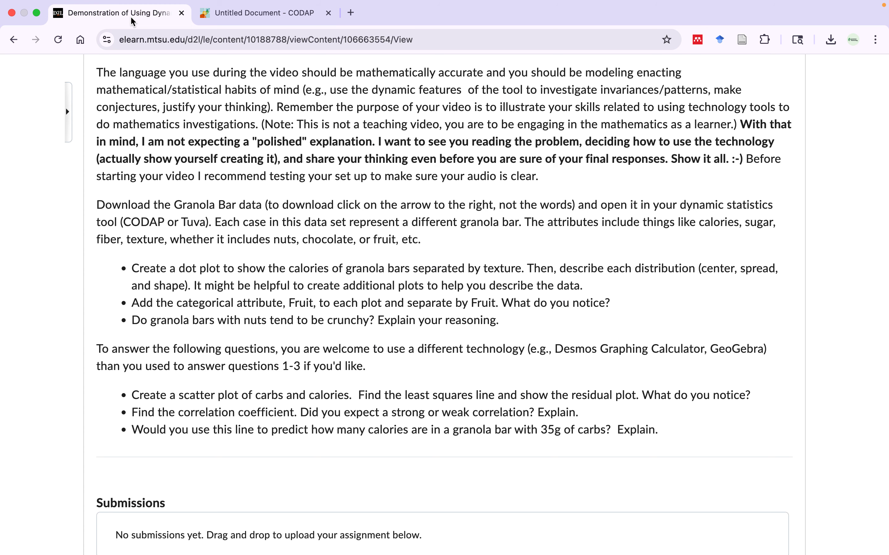
click(233, 5)
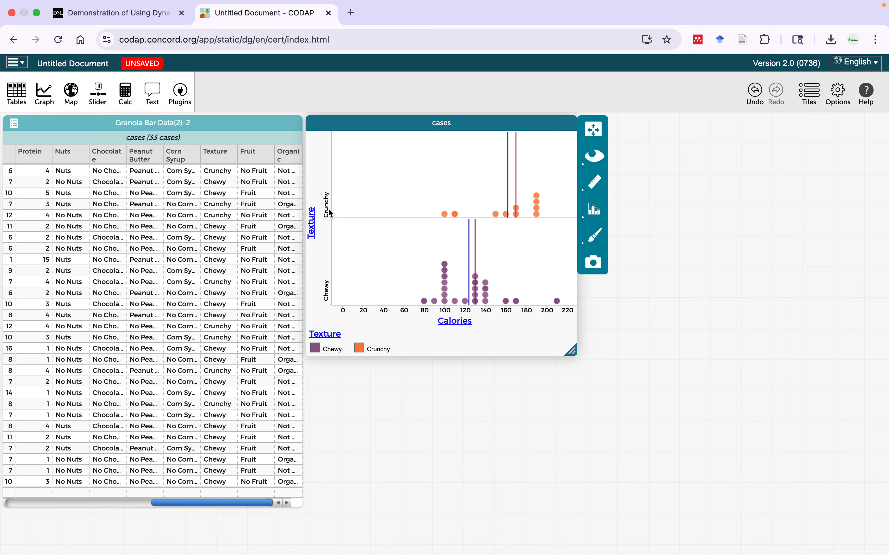
- Review the assignment's Fruit task, and recolour the texture-separated Calories dot plot by the Fruit attribute
click(117, 13)
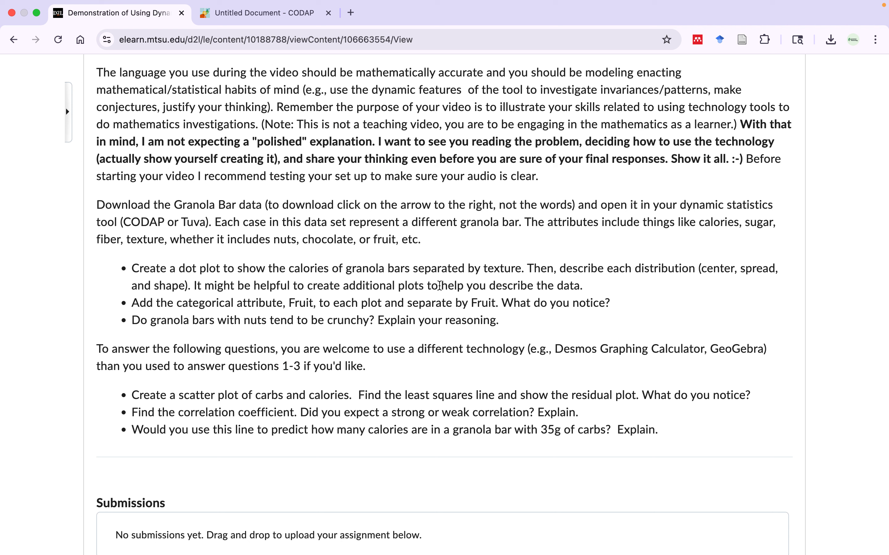
scroll(439, 285, down, 1)
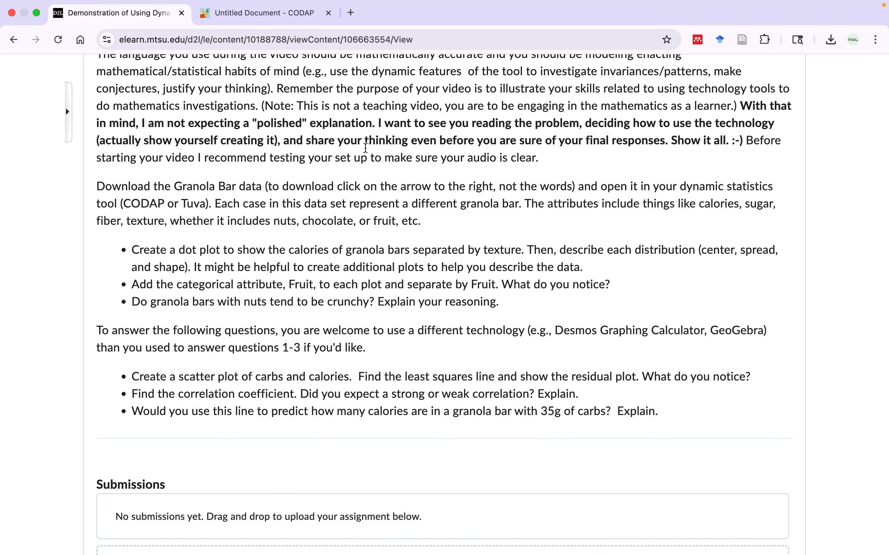
click(255, 15)
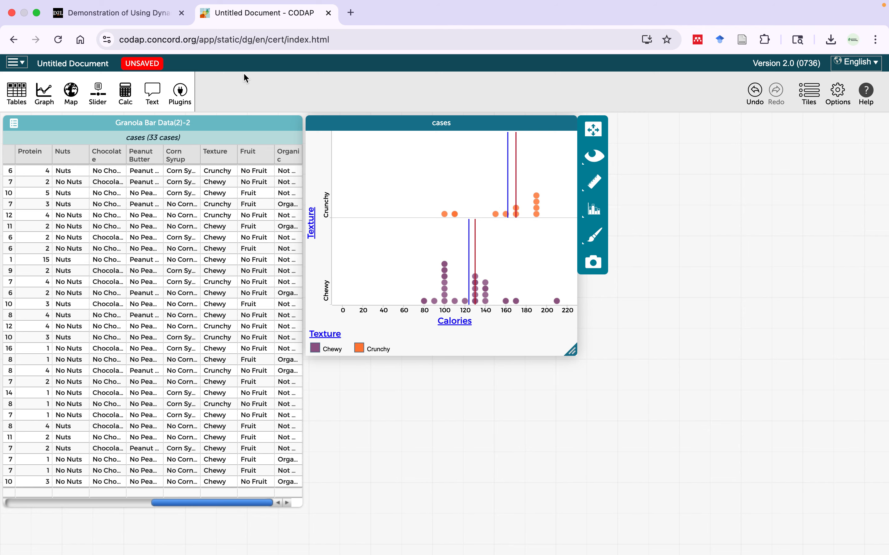
click(121, 14)
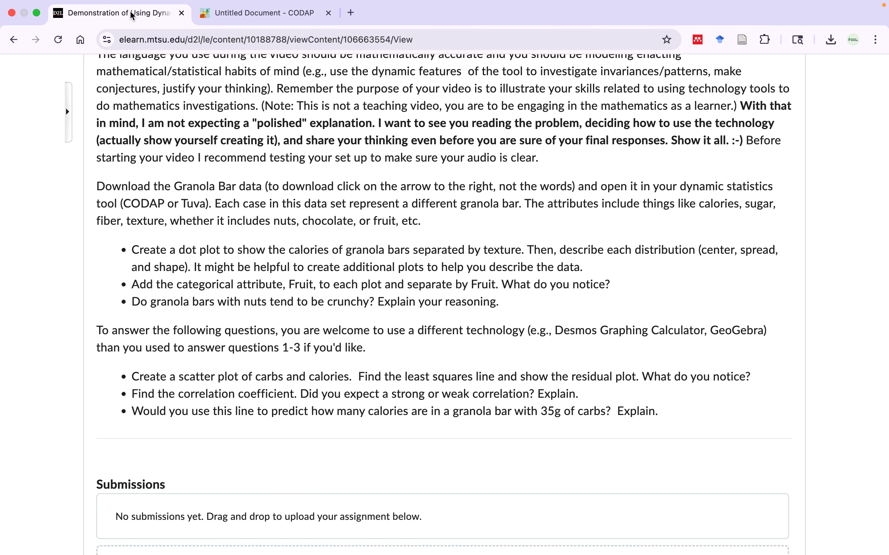
click(262, 15)
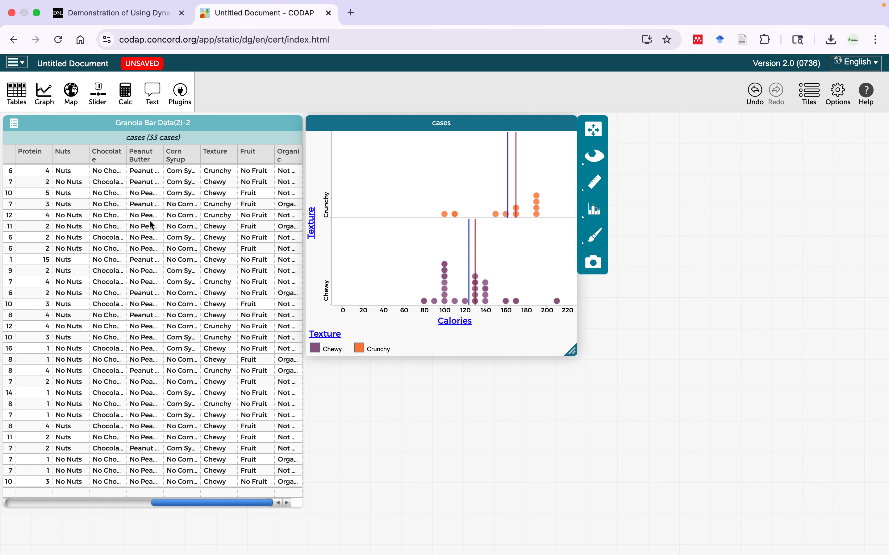
drag(257, 160, 406, 203)
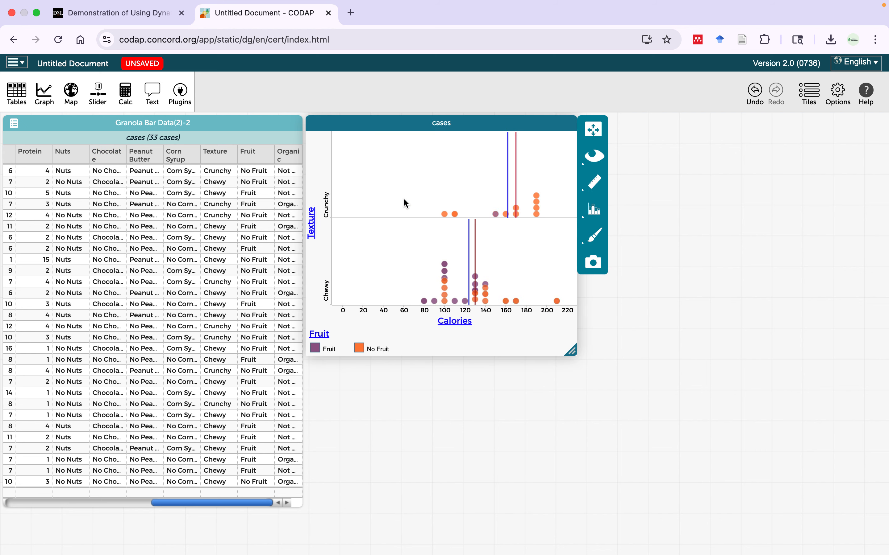
- Recheck the Fruit question, and examine how fruit and no-fruit bars sit around the mean calories in each texture group
mouse_move(509, 208)
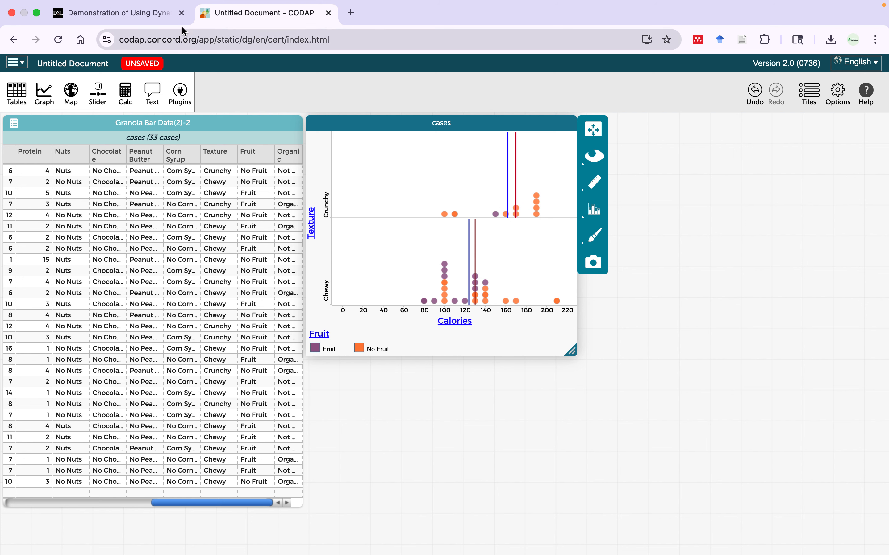
click(134, 12)
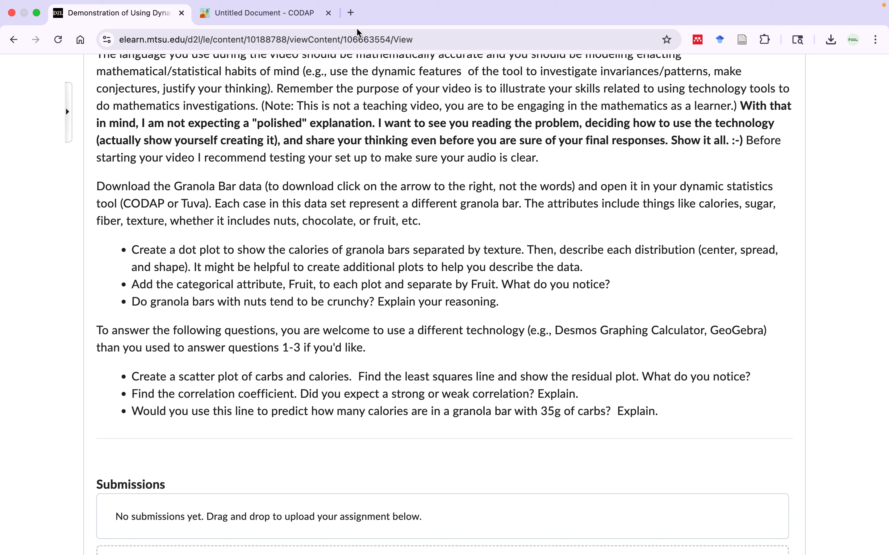
click(257, 12)
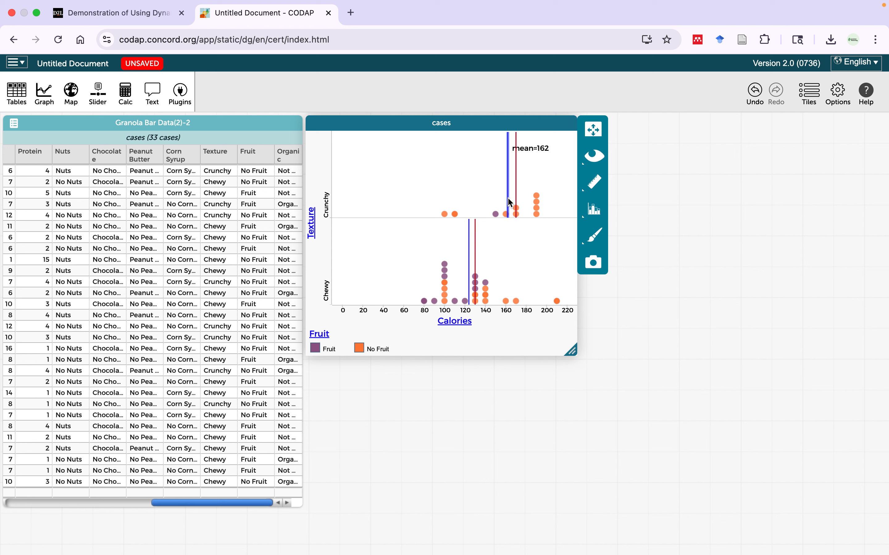
mouse_move(507, 198)
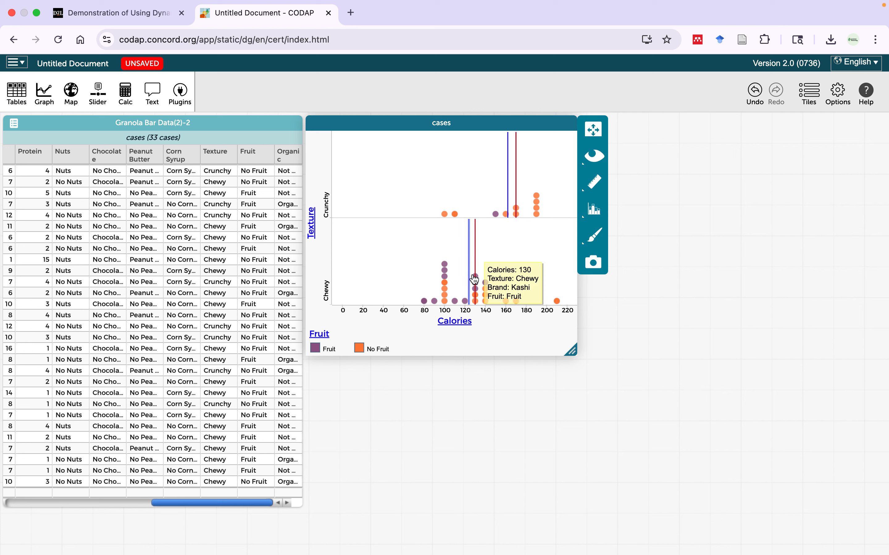
mouse_move(468, 267)
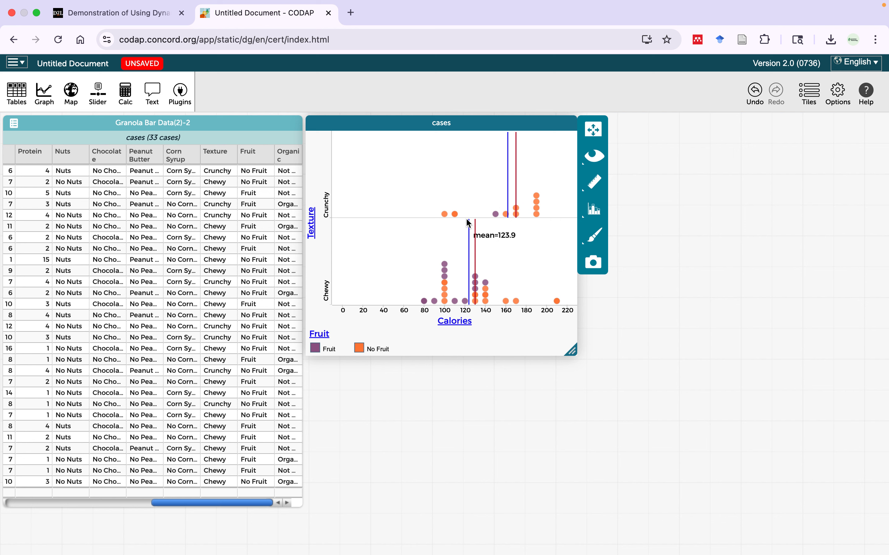
mouse_move(446, 216)
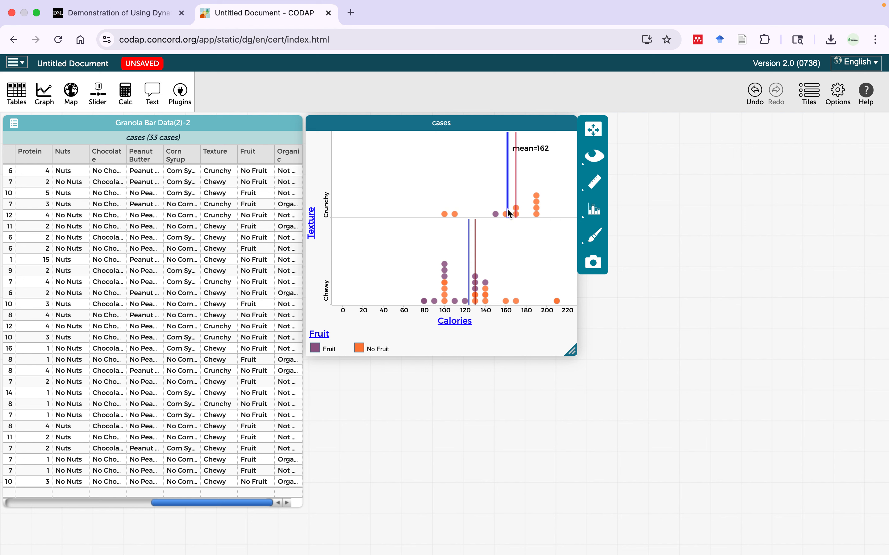
- Read the assignment's nuts question, and recolour the Calories dot plot by the Nuts attribute
click(129, 21)
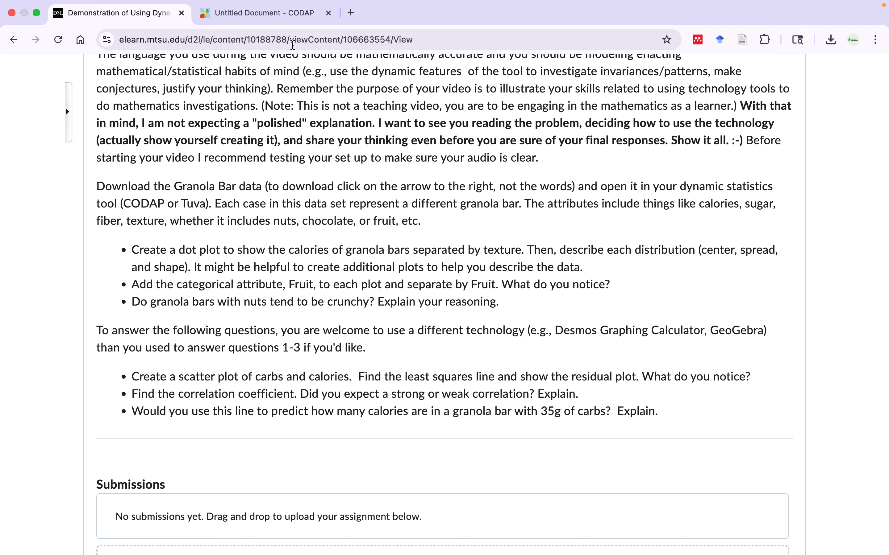
click(275, 14)
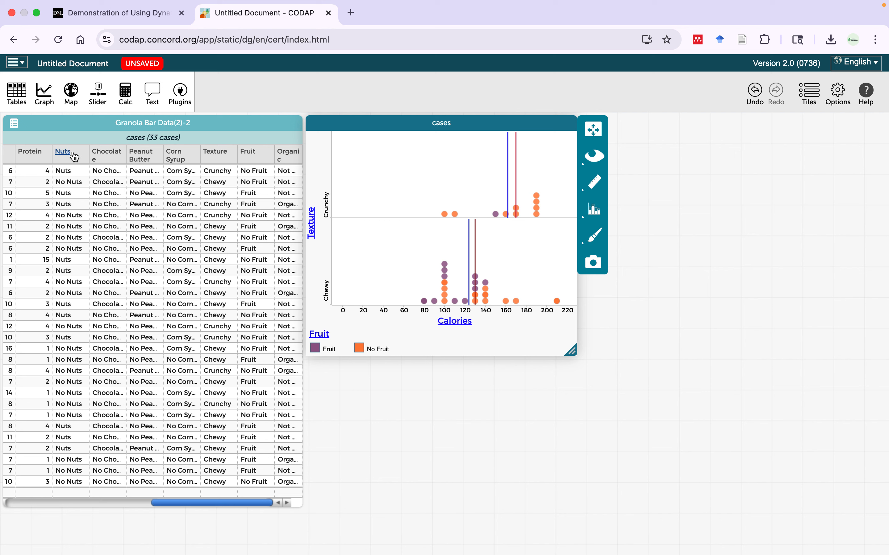
drag(73, 157, 390, 191)
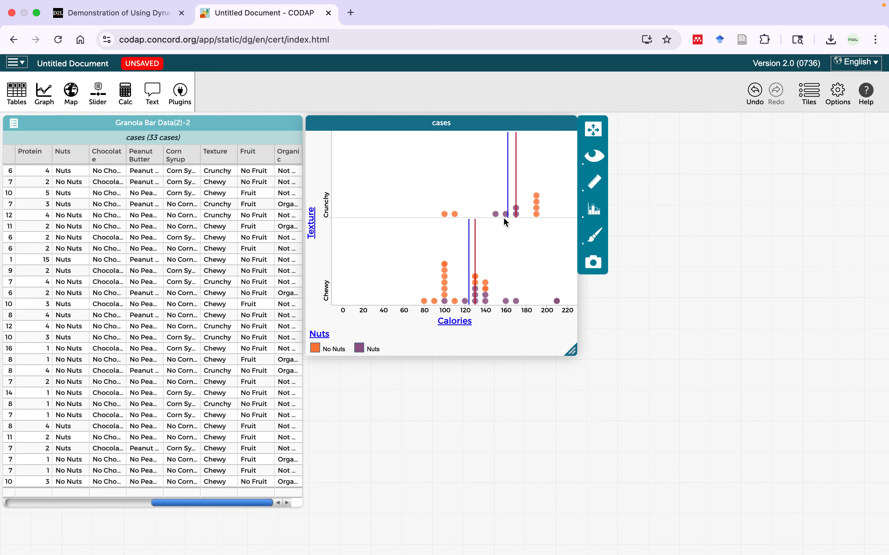
- Inspect individual bars containing nuts in the crunchy and chewy groups of the dot plot
mouse_move(516, 215)
mouse_move(557, 304)
mouse_move(517, 302)
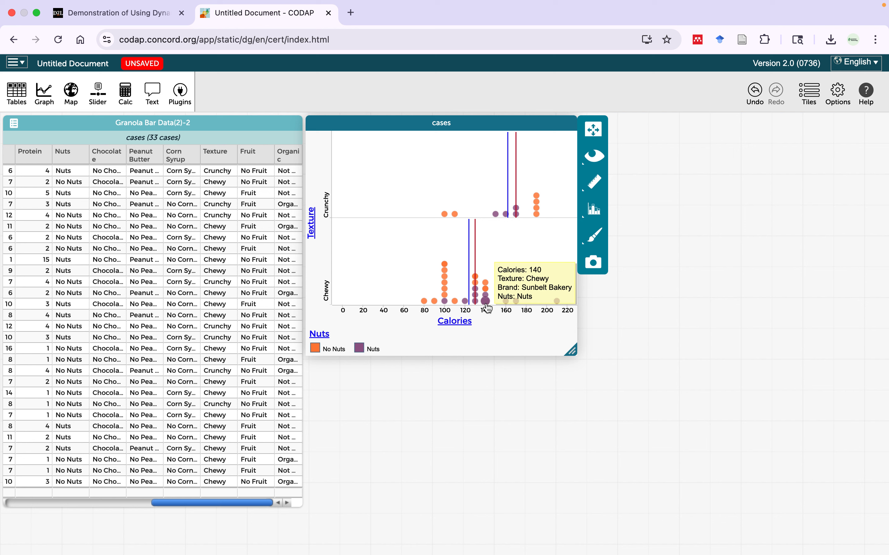
- Search Google for "sunbelt bakery granola bars" in a new browser tab
click(351, 12)
text(sub)
key(BackSpace)
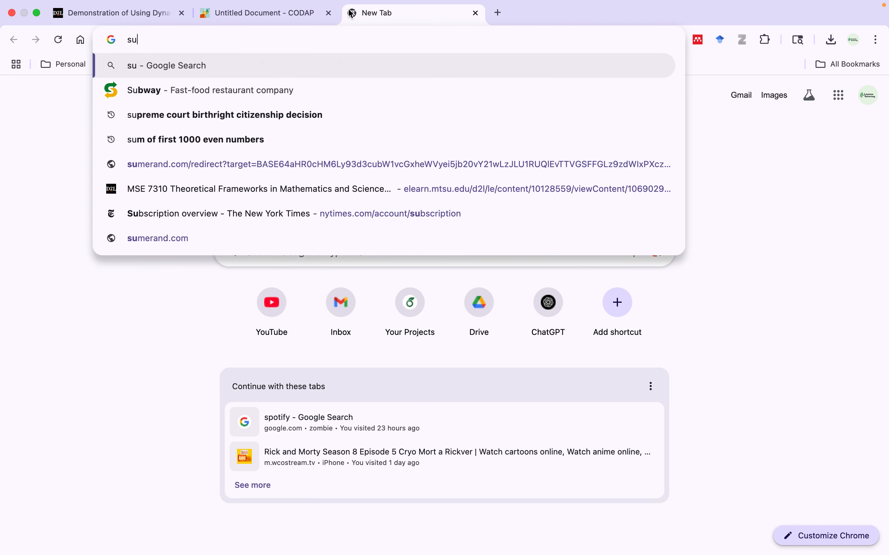
text(nbel)
key(BackSpace)
key(BackSpace)
text(elt)
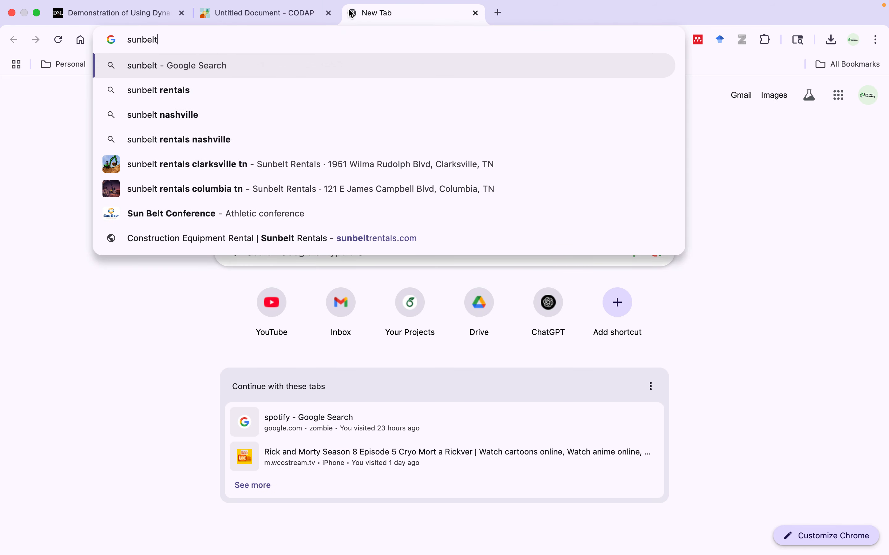
text( bakery )
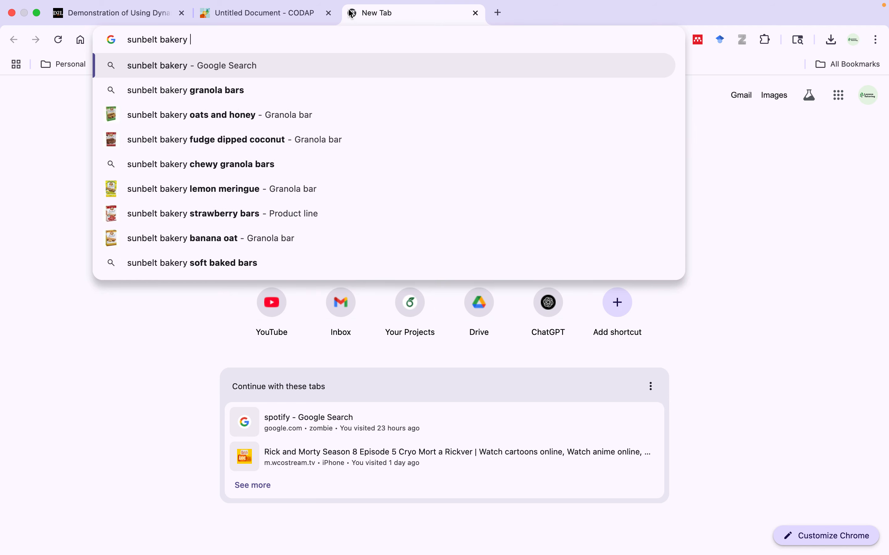
text(granola bars)
key(Return)
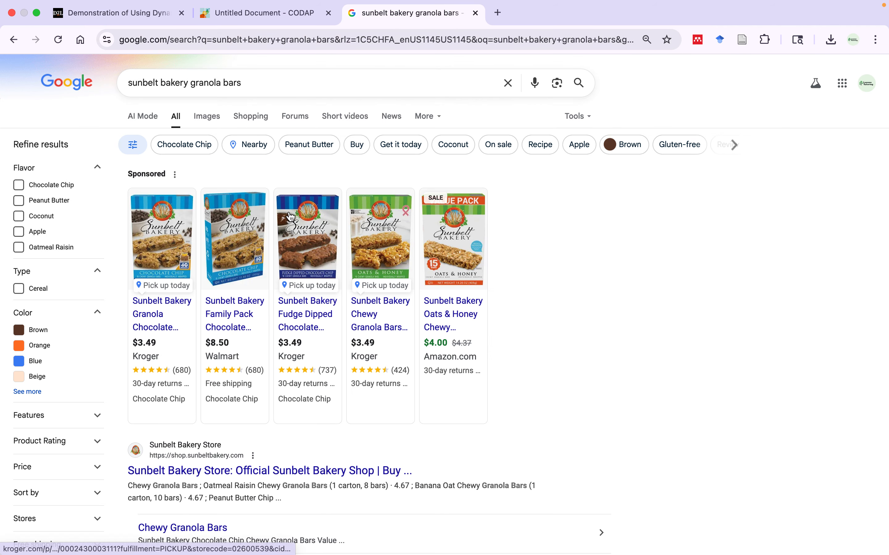
- Open the Sunbelt Bakery Chocolate Chip box picture from the image results and examine it enlarged
click(207, 116)
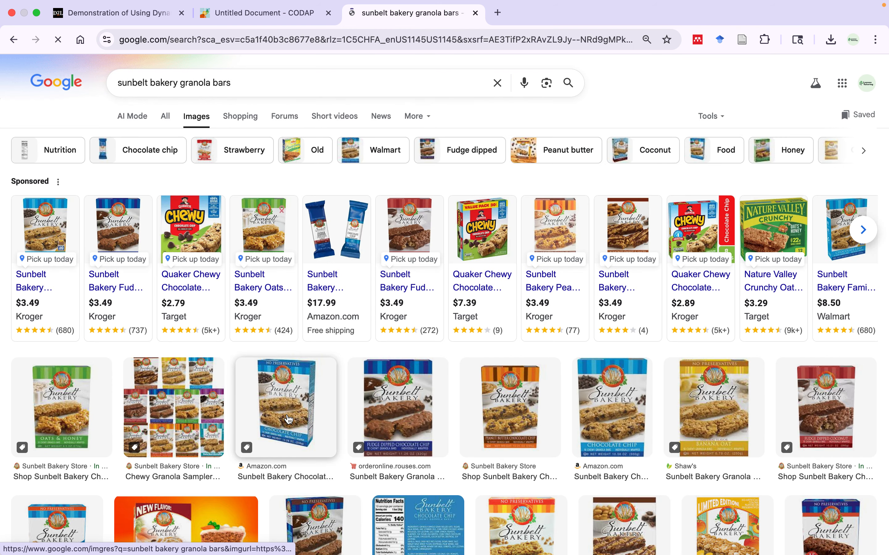
click(289, 419)
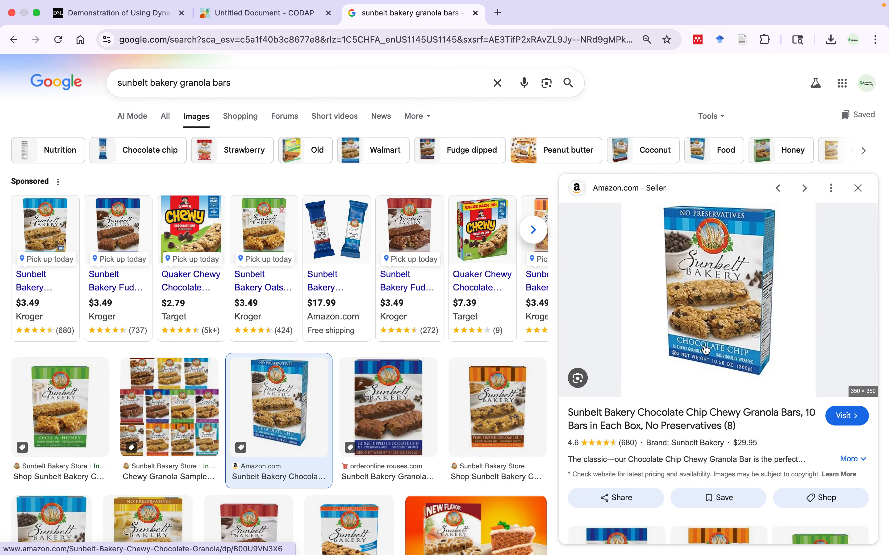
scroll(706, 349, up, 3)
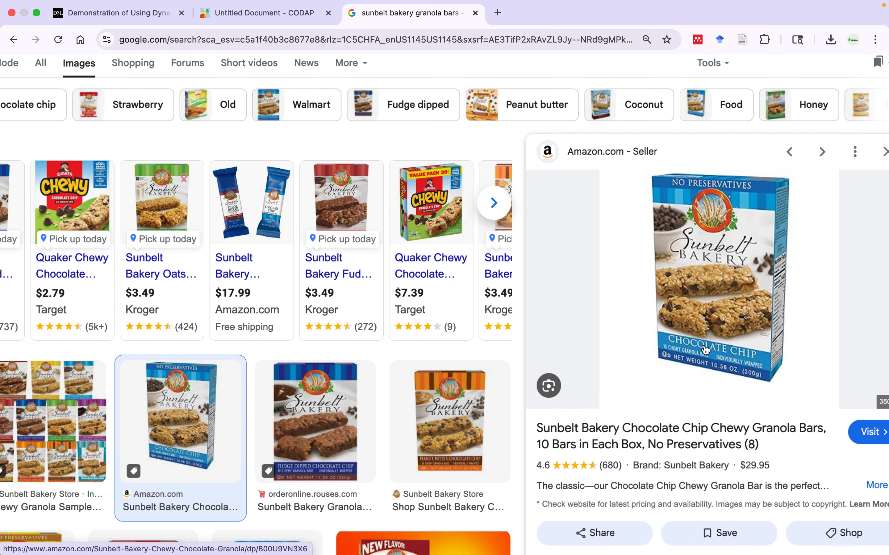
scroll(706, 349, up, 3)
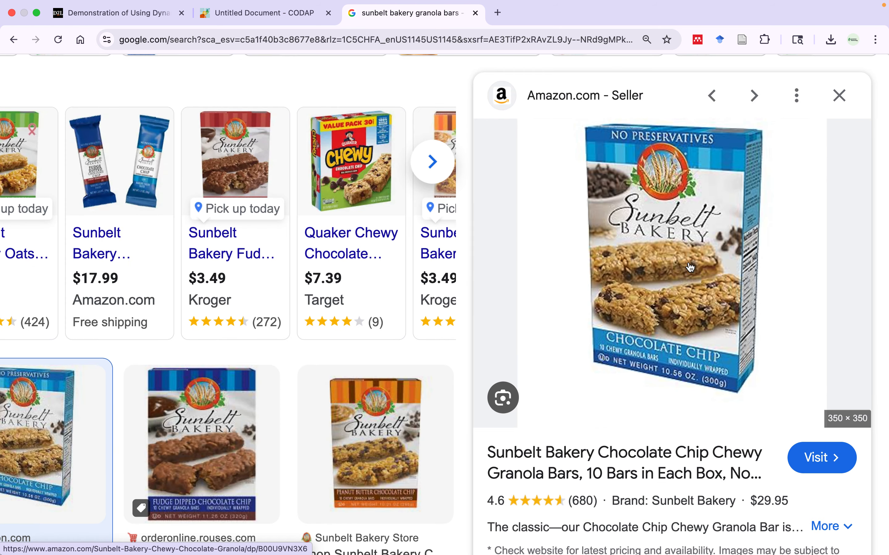
scroll(706, 349, up, 5)
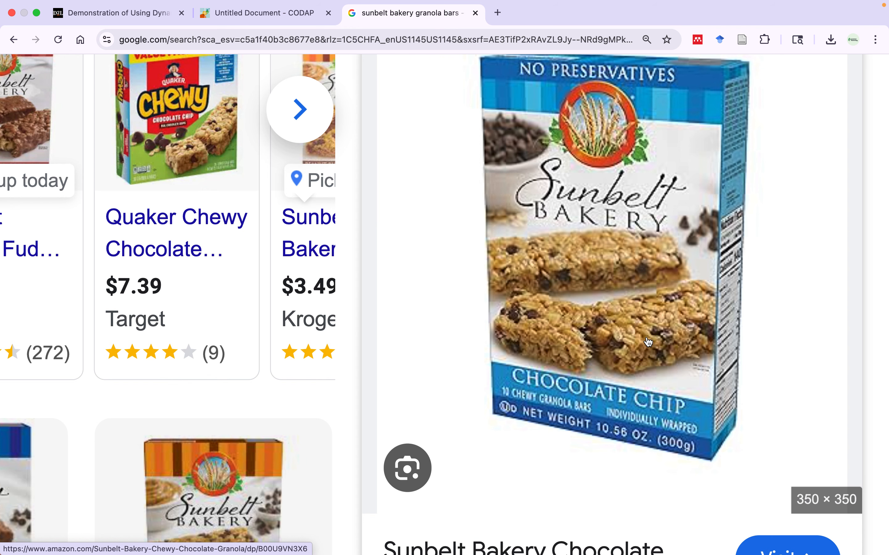
scroll(607, 363, left, 8)
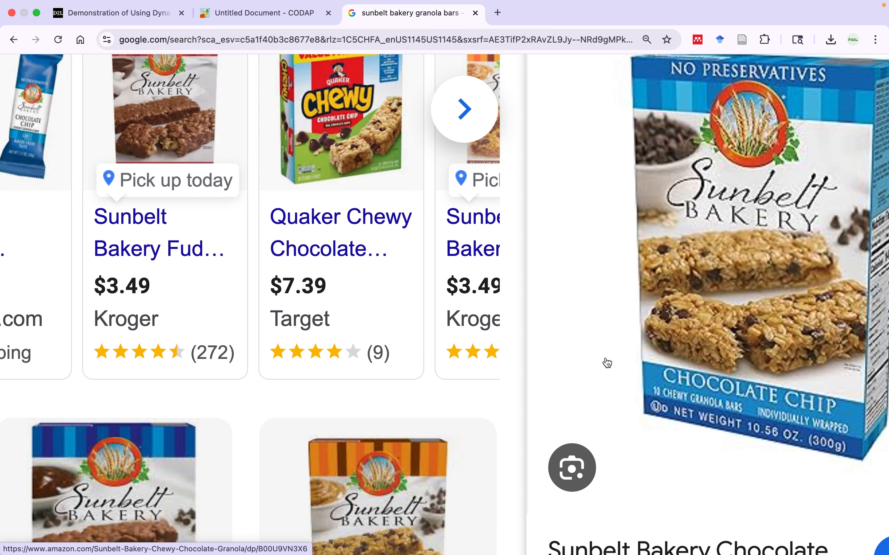
scroll(607, 363, left, 3)
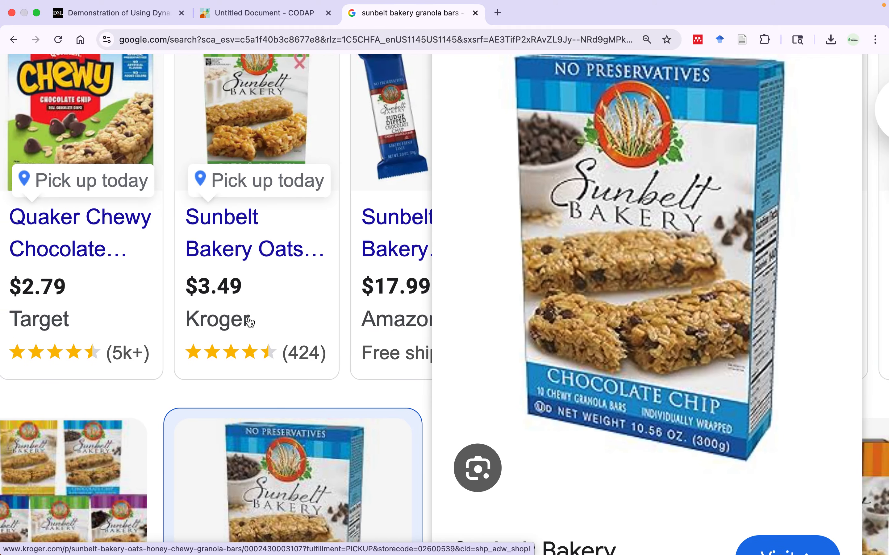
scroll(249, 321, left, 2)
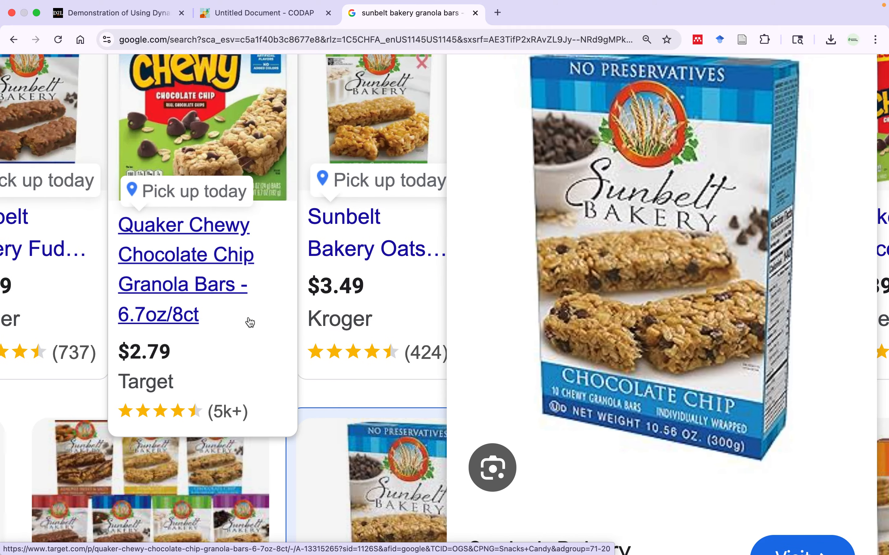
- Return to CODAP to compare nut and no-nut bars across the crunchy and chewy groups, rereading the assignment's nuts question
click(222, 16)
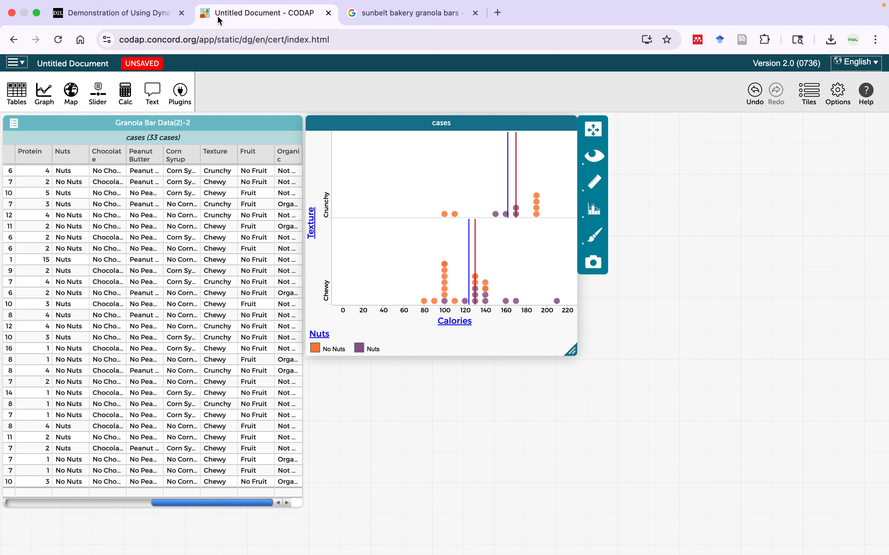
click(117, 13)
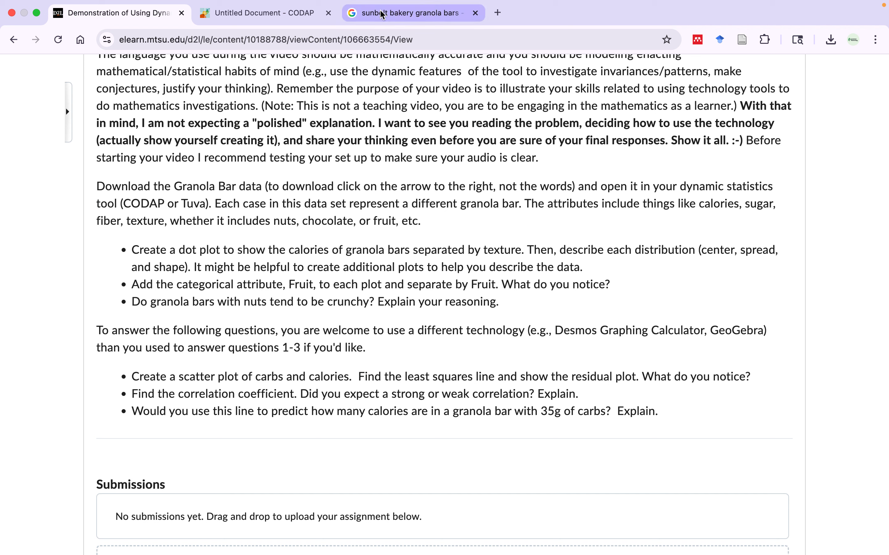
click(280, 19)
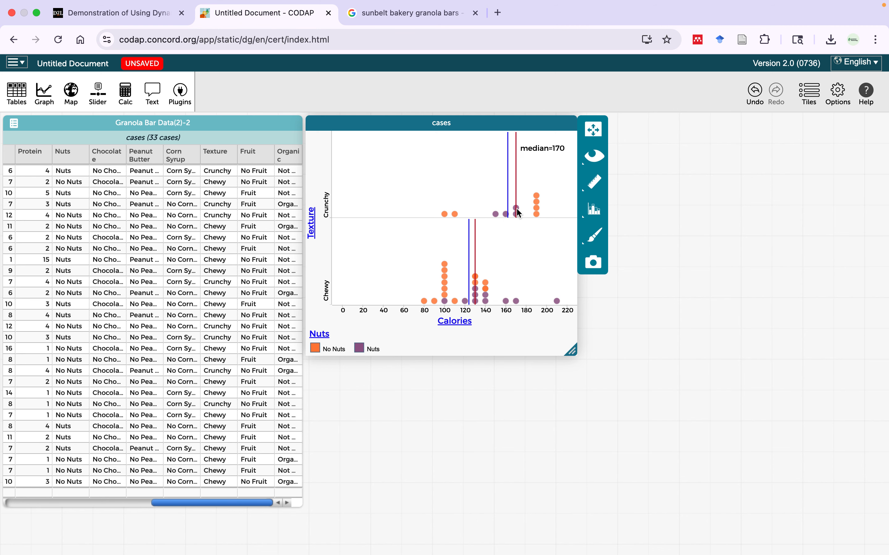
mouse_move(483, 219)
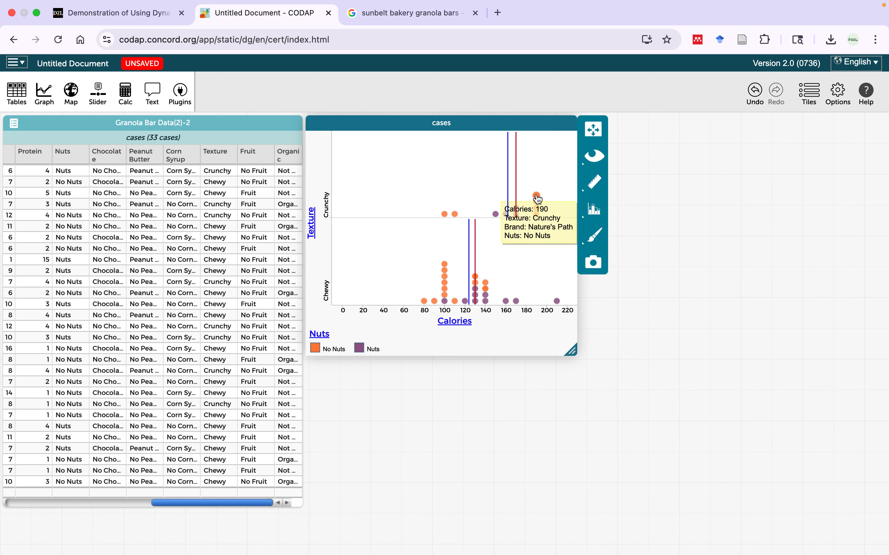
mouse_move(446, 287)
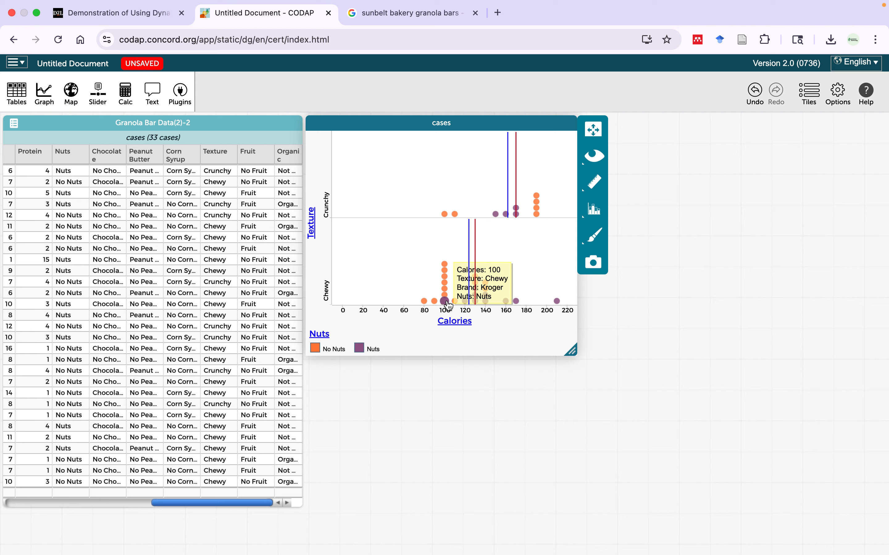
mouse_move(515, 301)
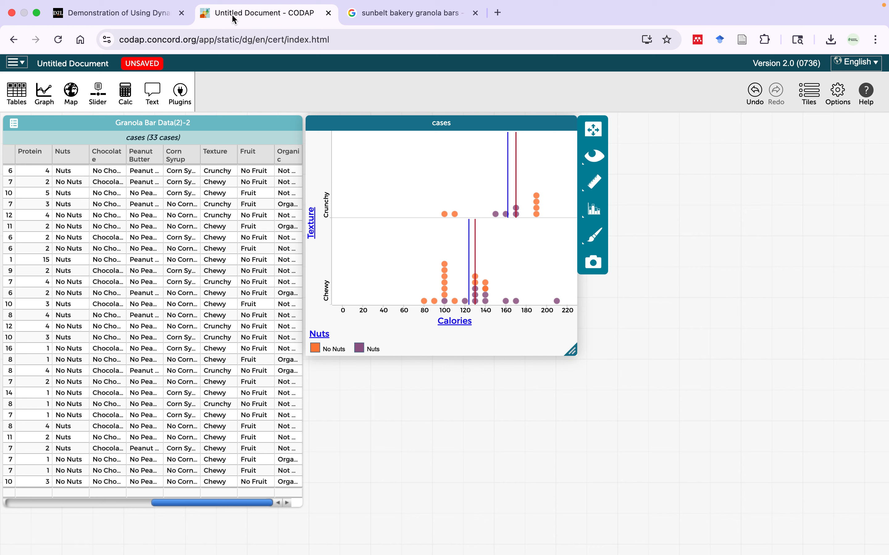
click(148, 14)
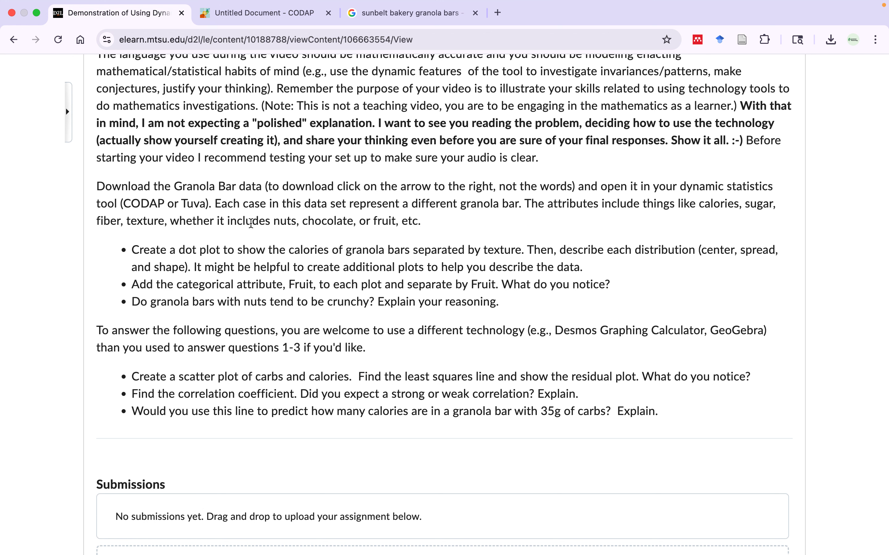
- Switch to CODAP and inspect the crunchy bars with and without nuts, rereading the assignment questions
click(281, 20)
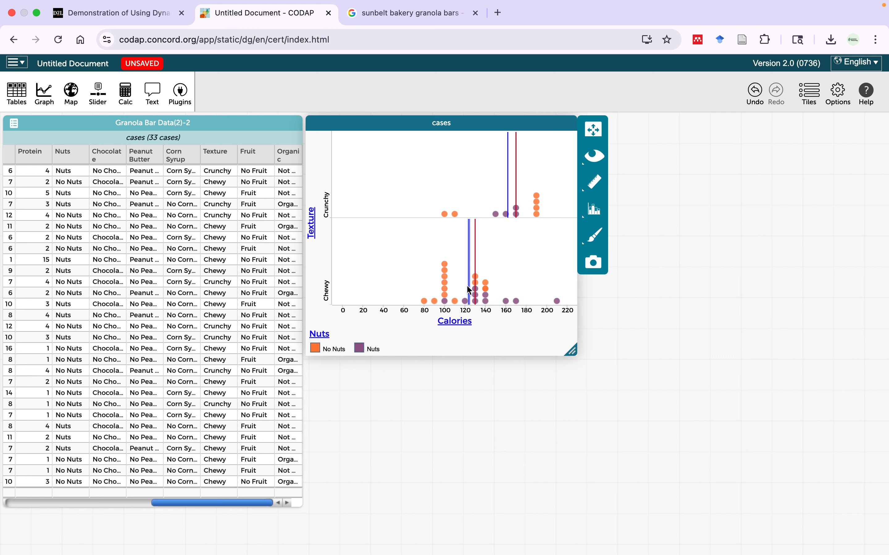
mouse_move(518, 194)
mouse_move(538, 198)
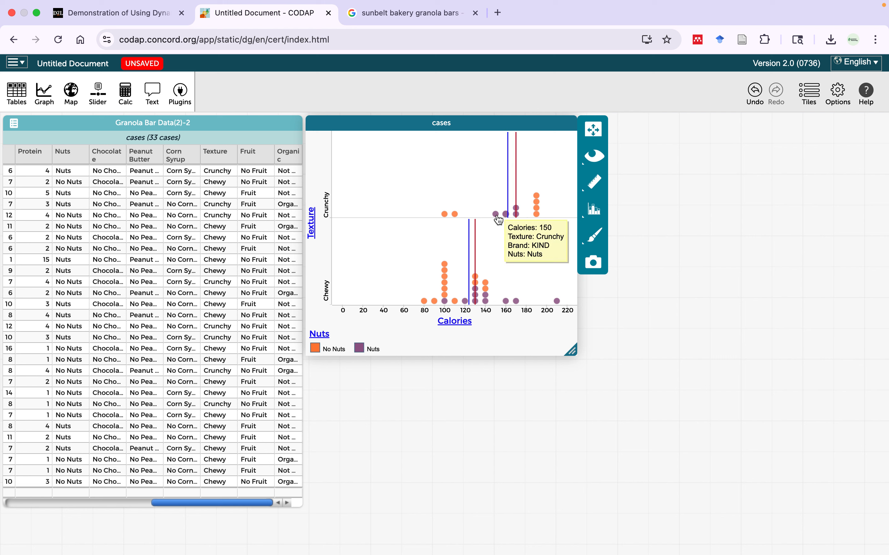
mouse_move(507, 215)
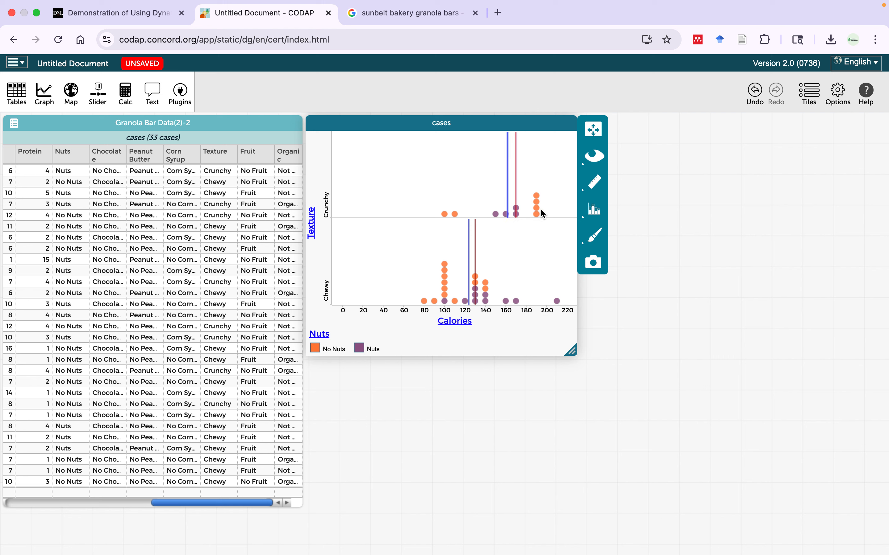
mouse_move(537, 217)
mouse_move(455, 217)
click(143, 22)
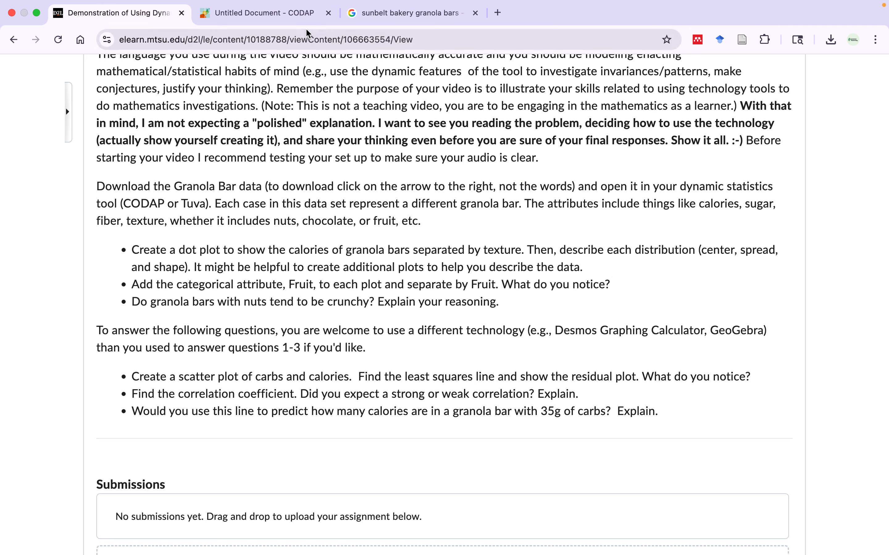
- Inspect individual chewy bars in the CODAP dot plot by nut content, checking back against the assignment questions
click(283, 15)
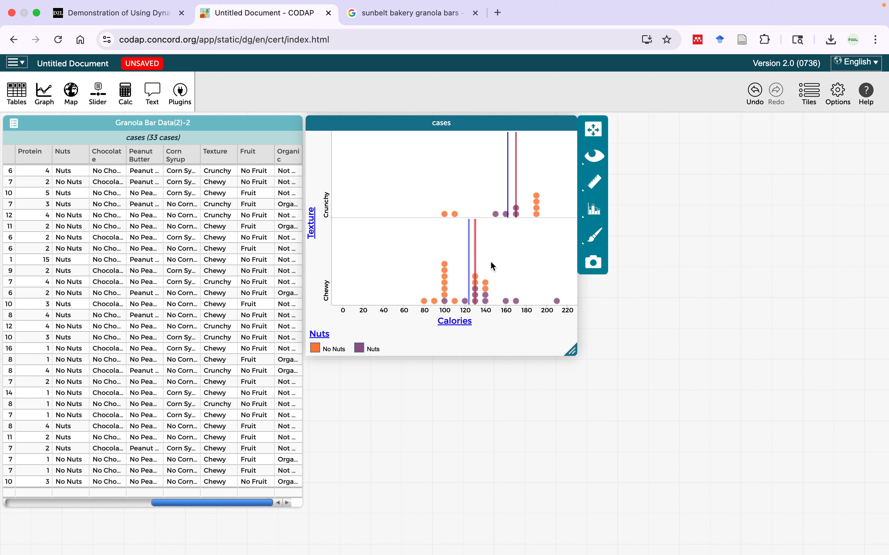
mouse_move(445, 292)
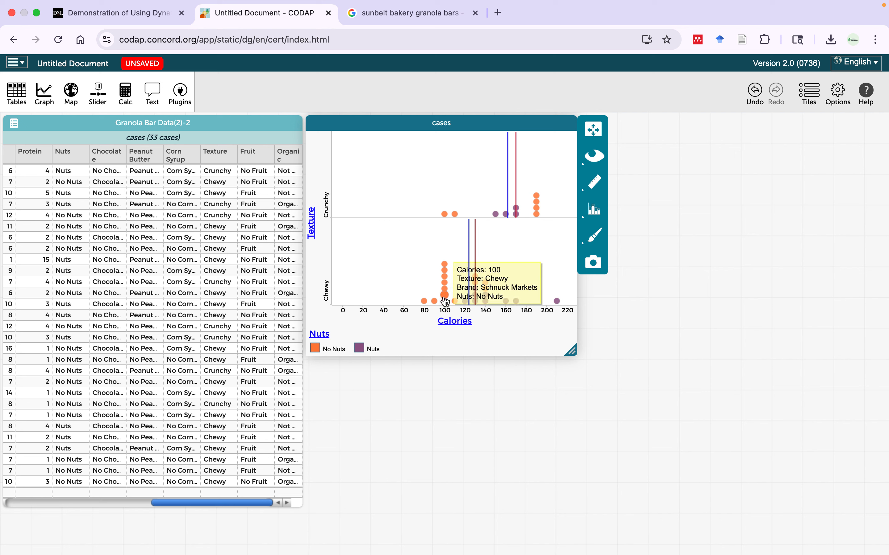
mouse_move(445, 274)
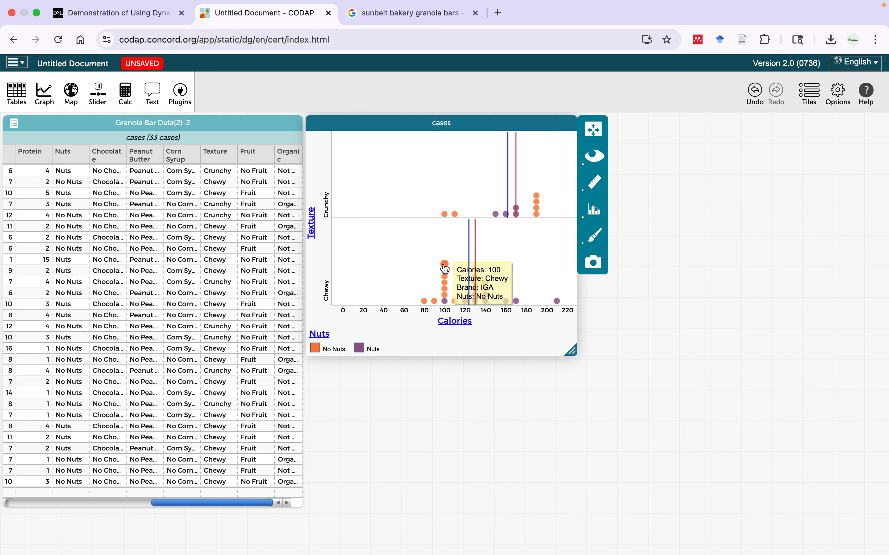
mouse_move(476, 283)
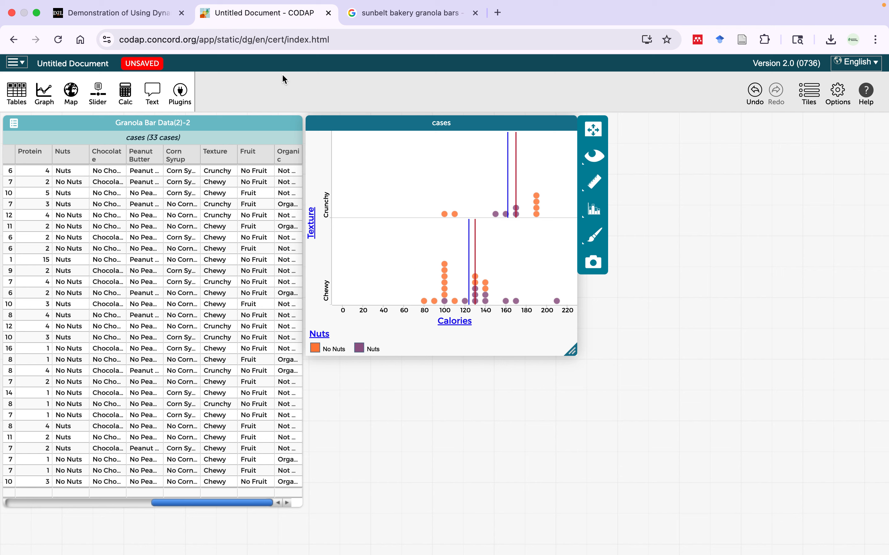
click(125, 27)
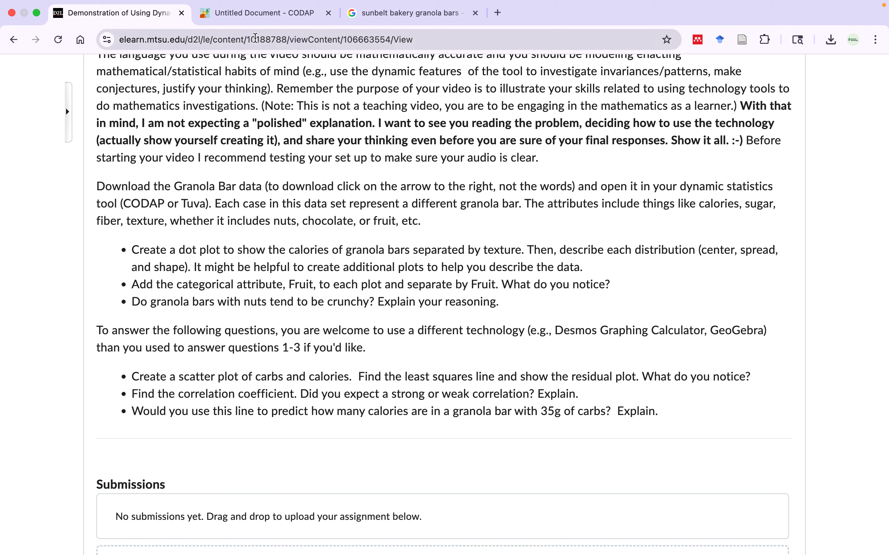
- Recolour the CODAP dot plot by Fruit and inspect individual fruit and no-fruit bars in the crunchy and chewy groups
click(266, 14)
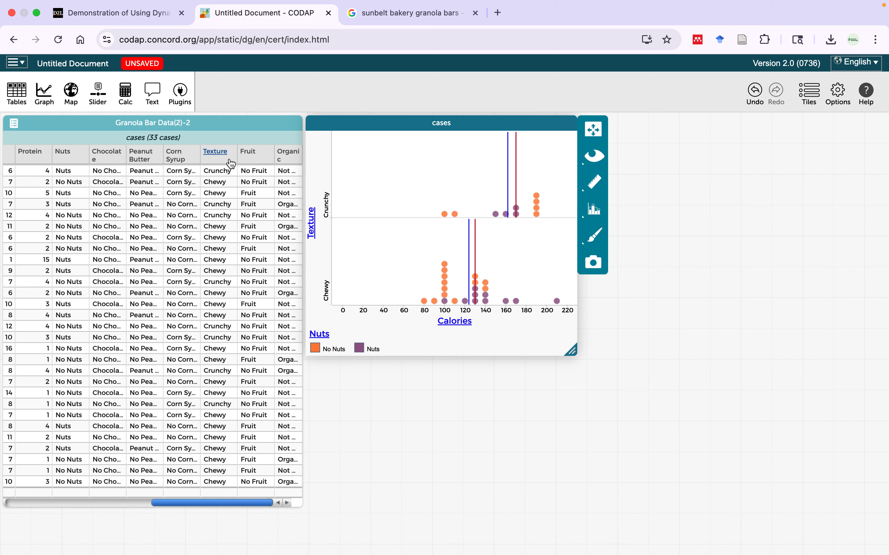
drag(254, 162, 396, 258)
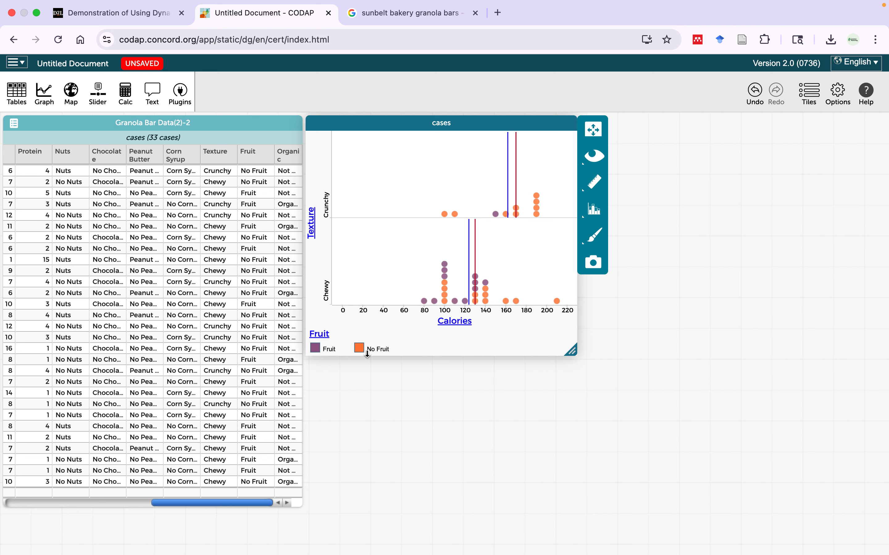
mouse_move(517, 211)
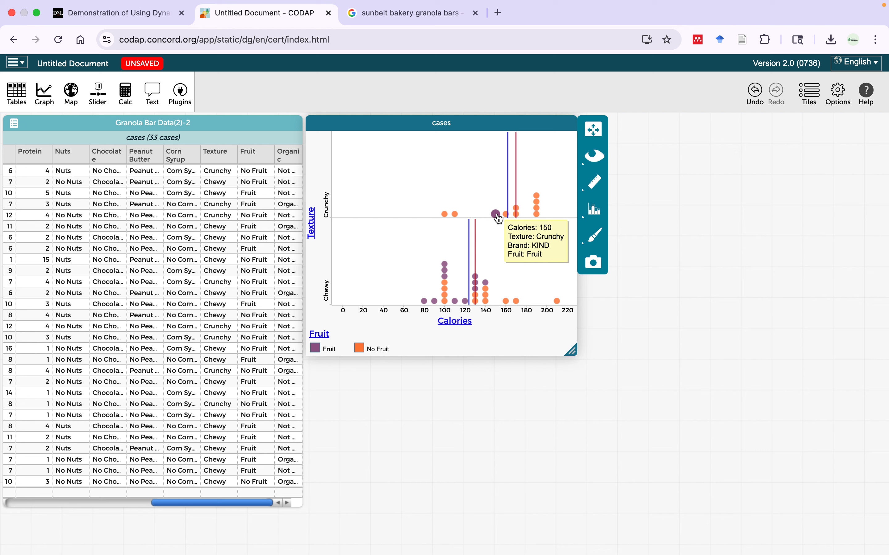
mouse_move(486, 290)
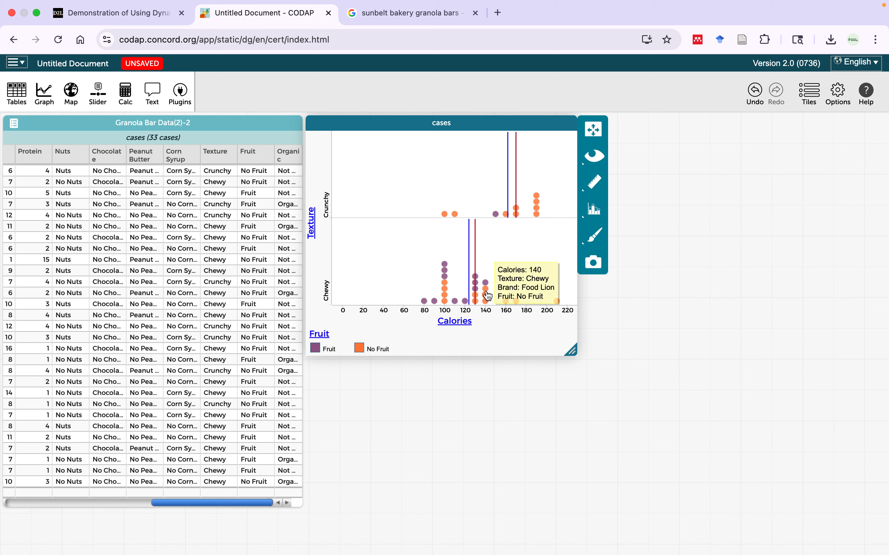
mouse_move(520, 305)
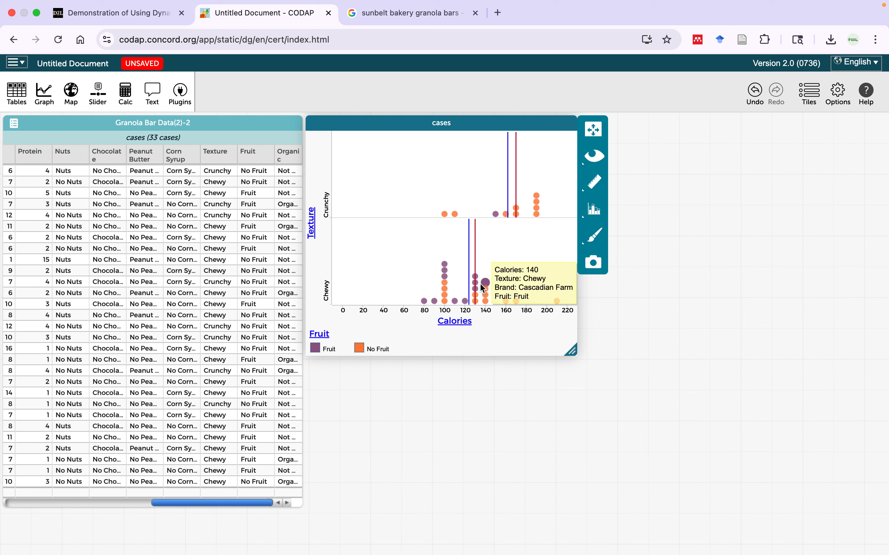
mouse_move(446, 272)
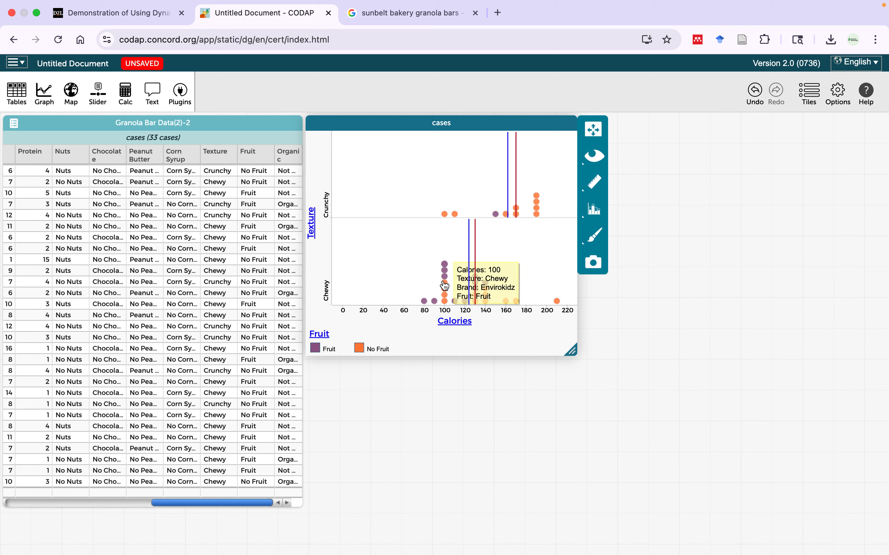
- Search Google for "is fruit calorie dense" in the existing search tab
click(439, 20)
click(414, 45)
text(is )
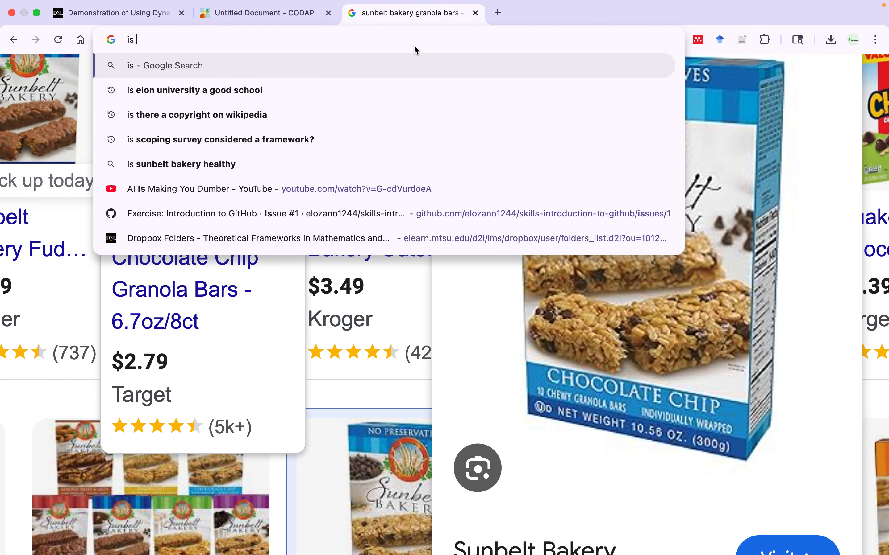
text(fruit calorie dens)
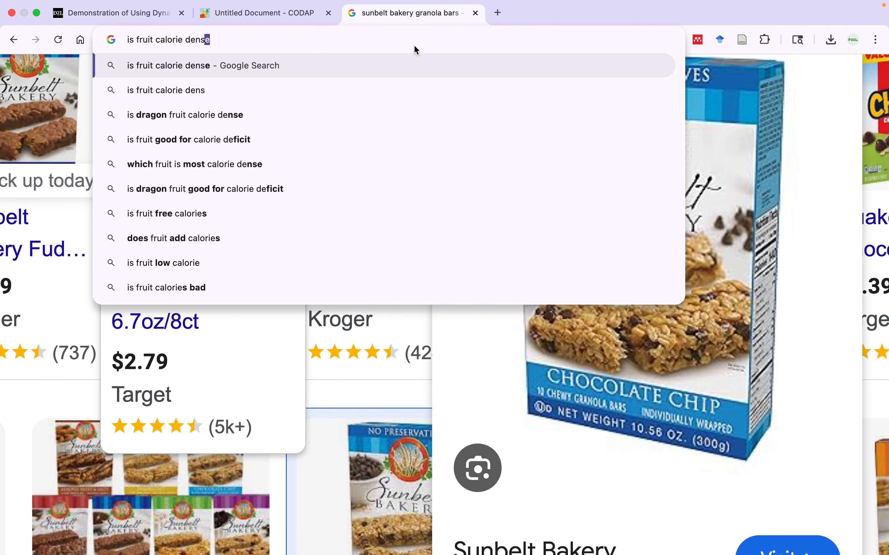
key(Return)
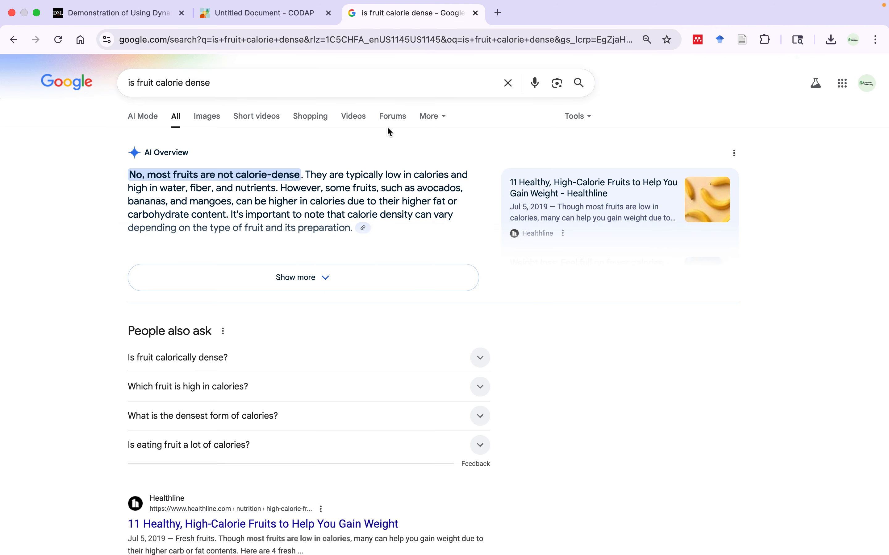
- Return to CODAP to compare fruit and no-fruit bars across both textures, rereading the assignment's fruit question
click(270, 26)
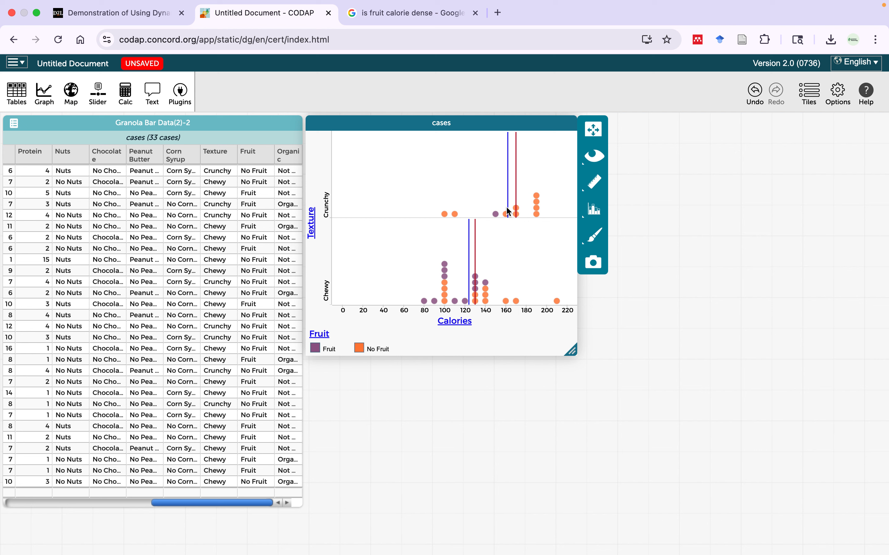
click(132, 17)
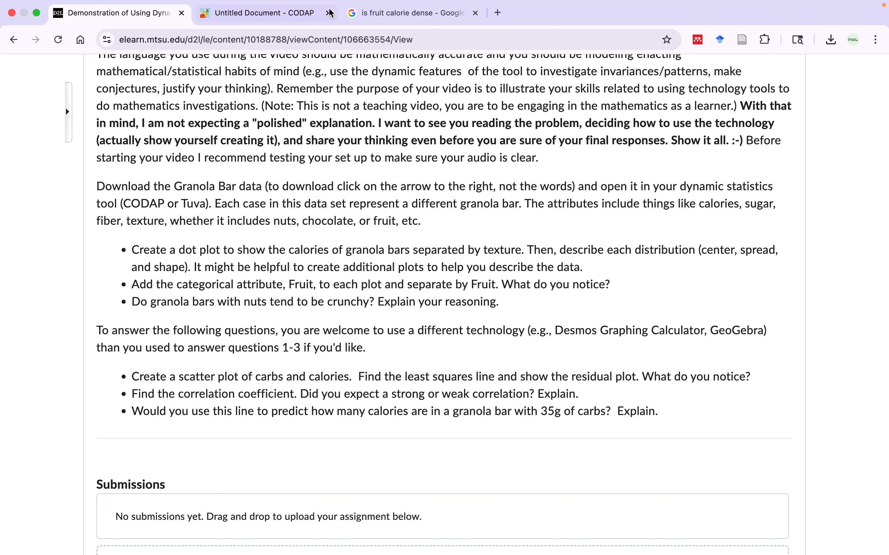
click(264, 13)
mouse_move(471, 293)
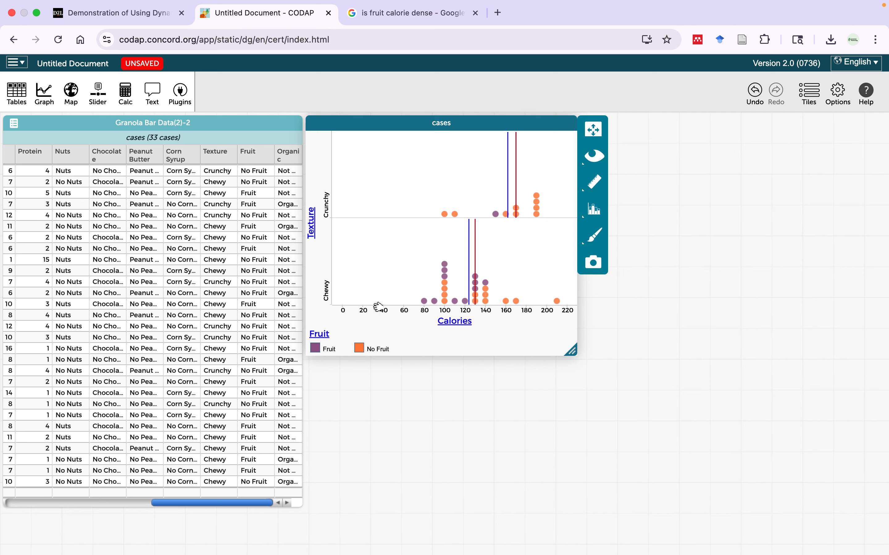
- Recolour the dot plot by Nuts and inspect chewy bars with and without nuts, rereading the assignment's nuts question
drag(52, 164, 408, 231)
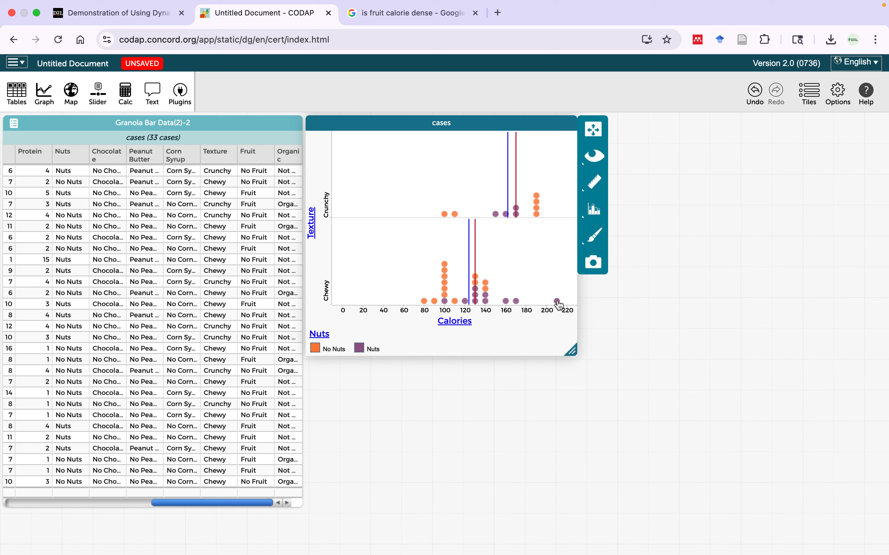
mouse_move(484, 297)
click(120, 14)
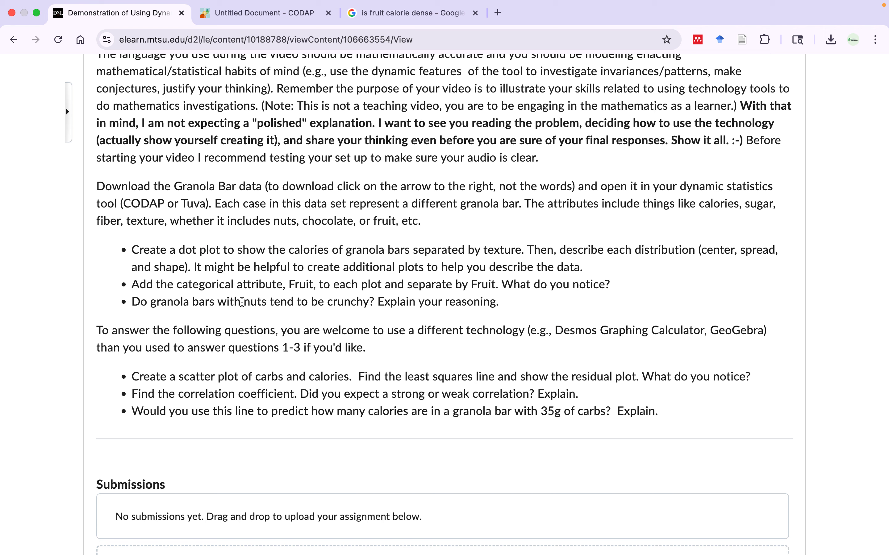
click(254, 13)
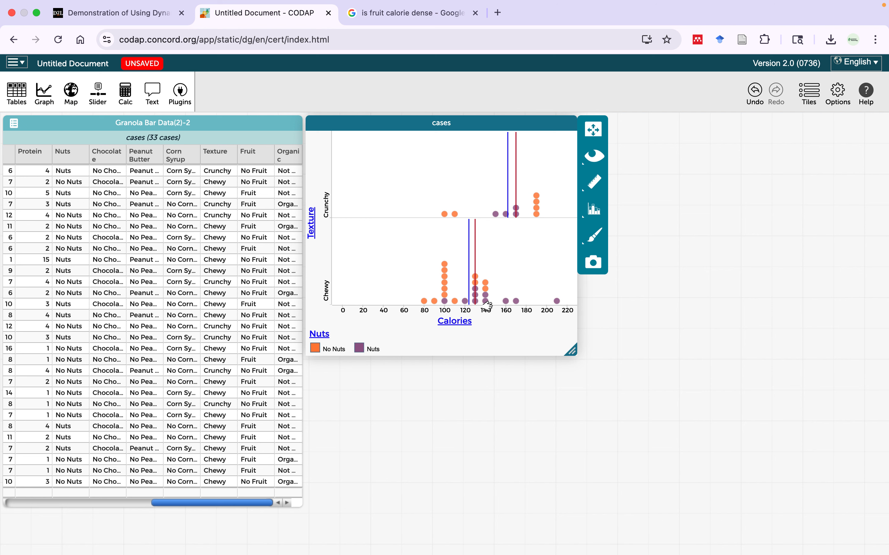
mouse_move(476, 297)
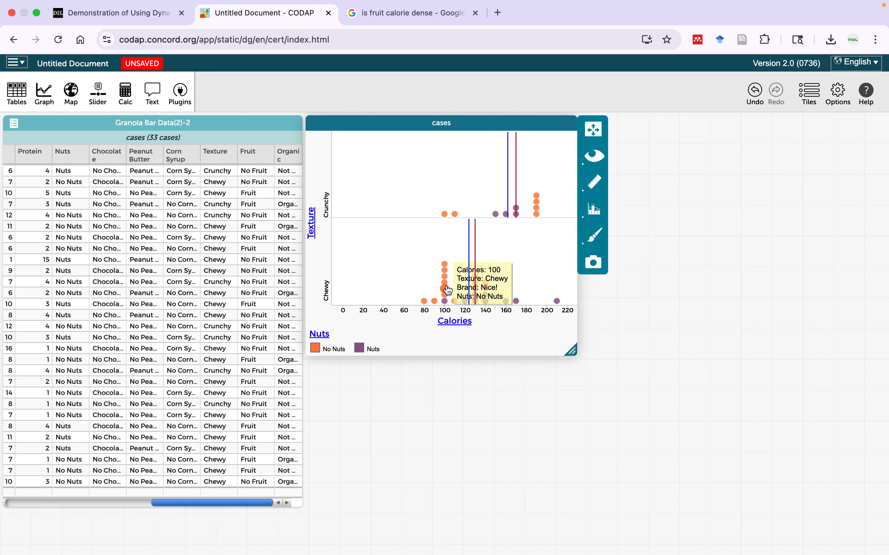
mouse_move(448, 279)
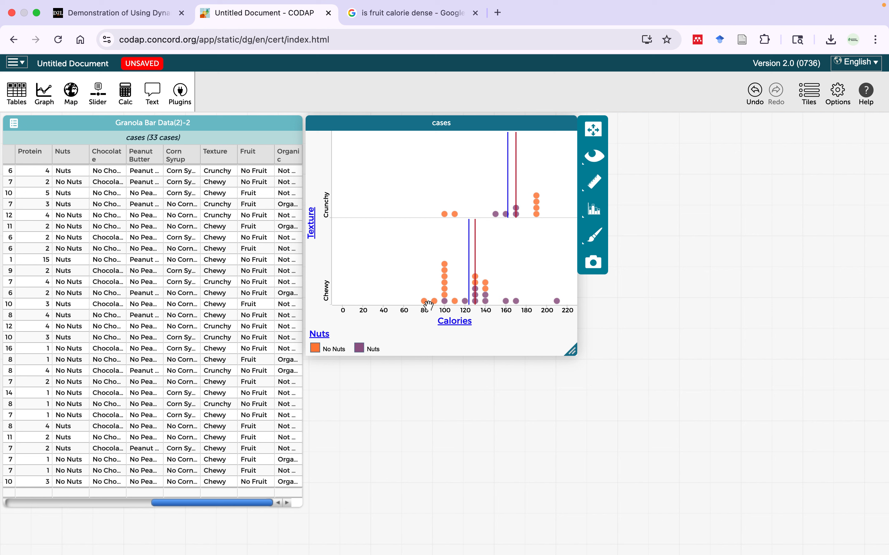
- Calculate 10/23 in the address bar of a new browser tab, checking the CODAP nuts plot in between
click(498, 14)
text(10/23)
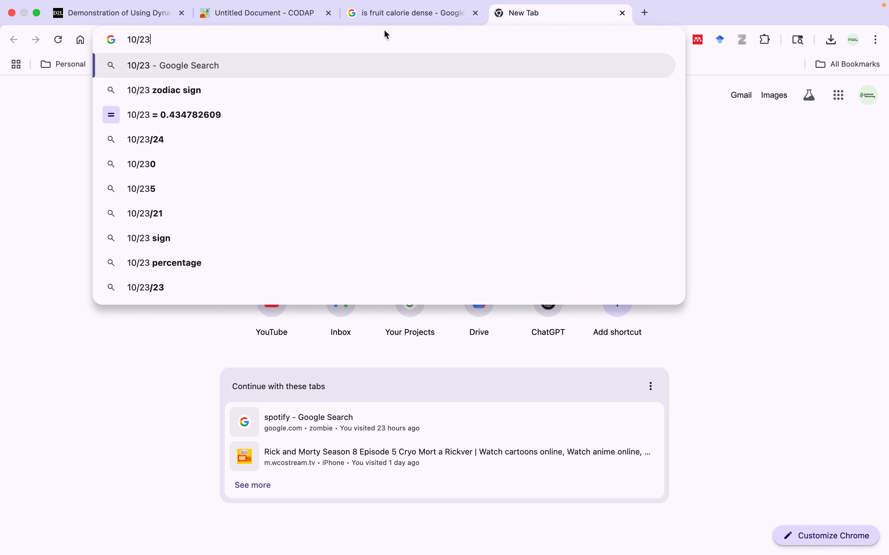
click(304, 14)
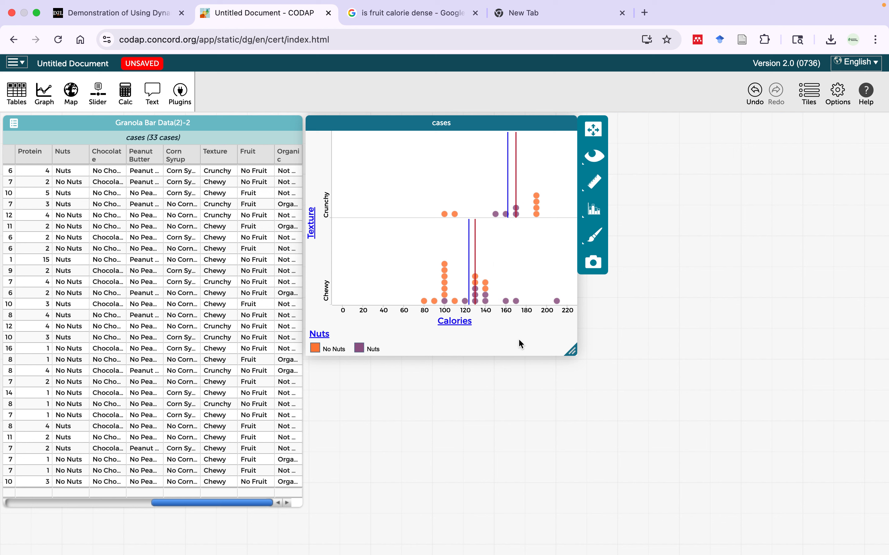
click(522, 15)
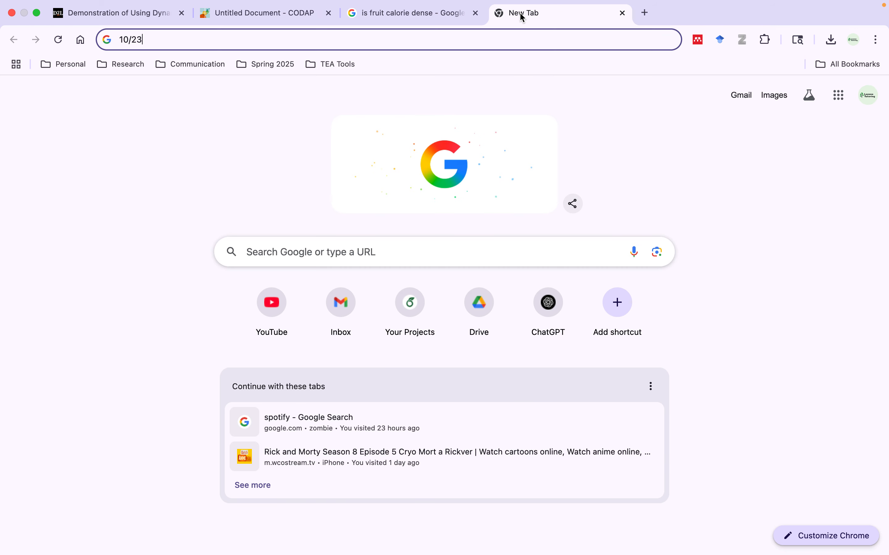
text(=)
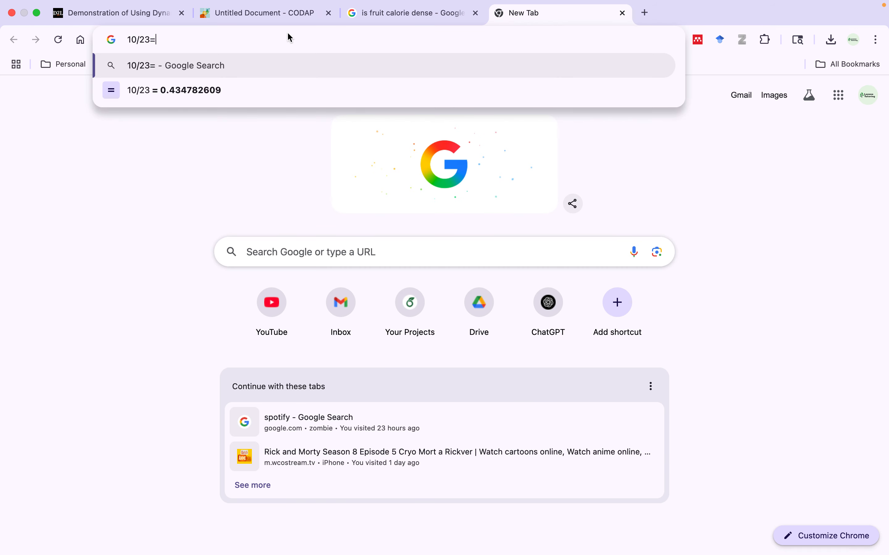
- Review the nuts dot plot and the fruit search results against the assignment, reading on to the carbs and calories questions
click(274, 13)
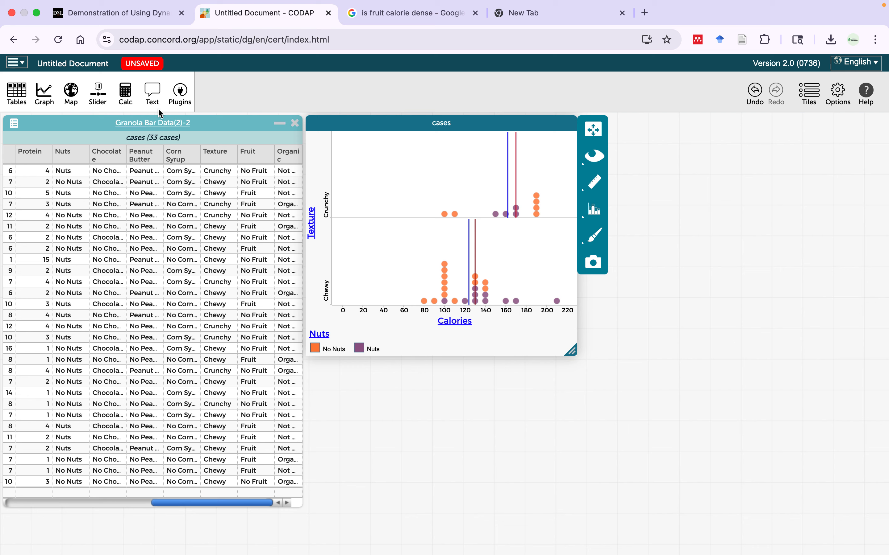
click(93, 28)
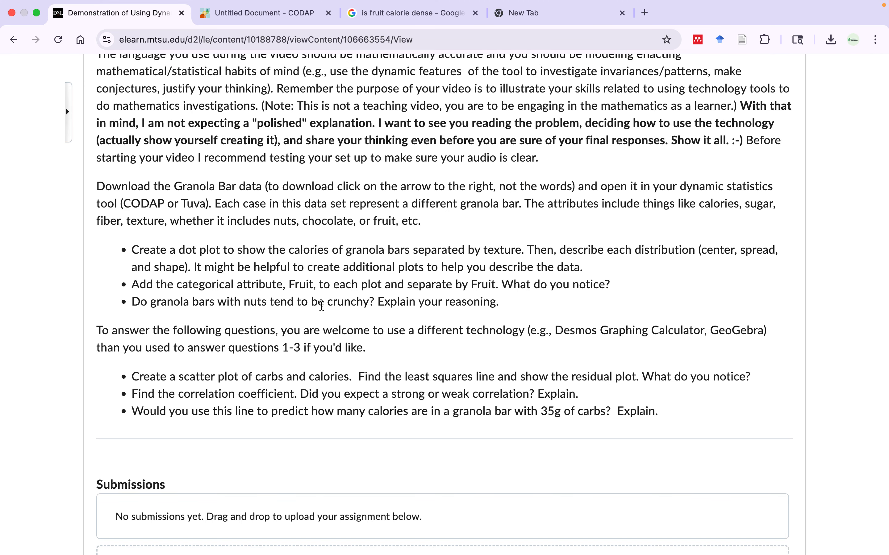
click(419, 13)
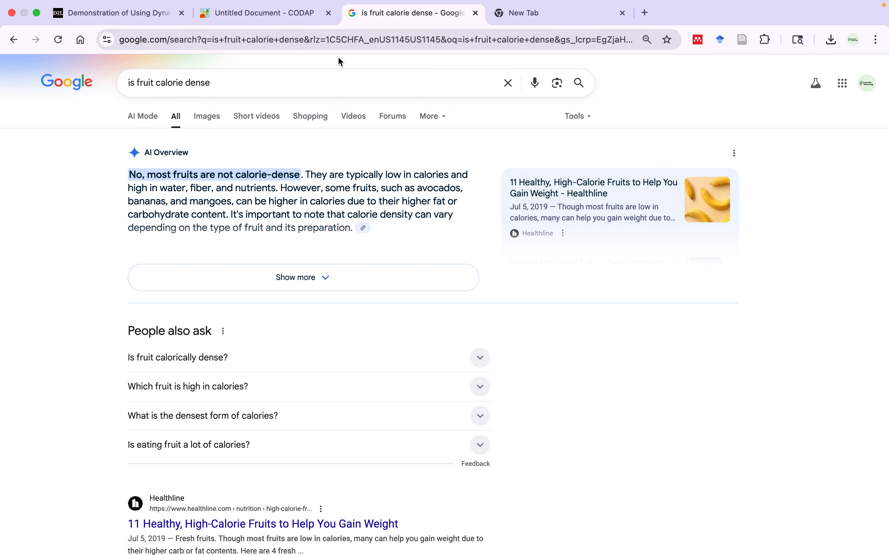
click(258, 15)
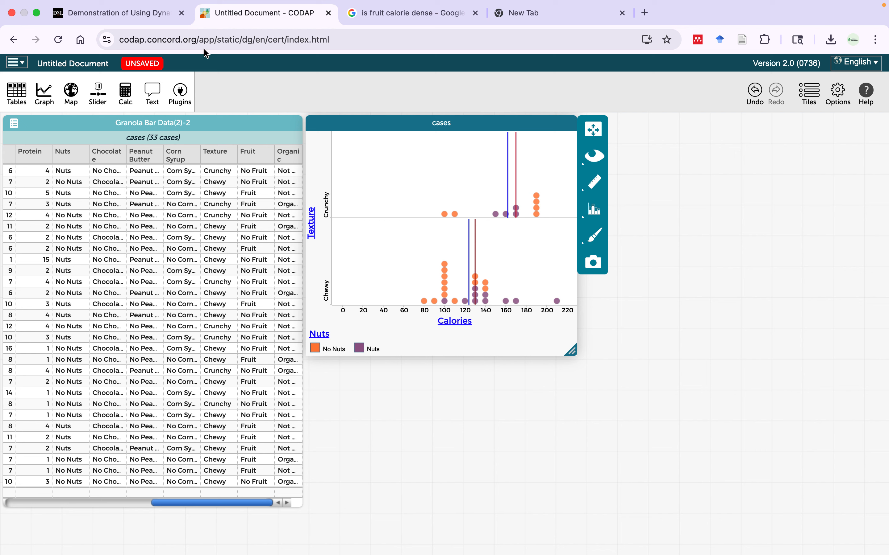
click(149, 15)
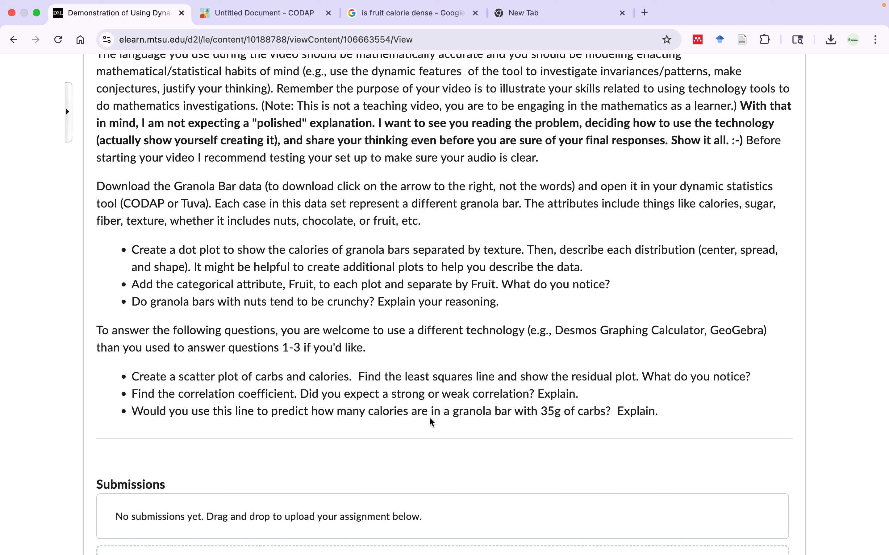
- Switch to CODAP and create a new scatter plot with Calories on the vertical axis and Carbs on the horizontal axis
click(287, 14)
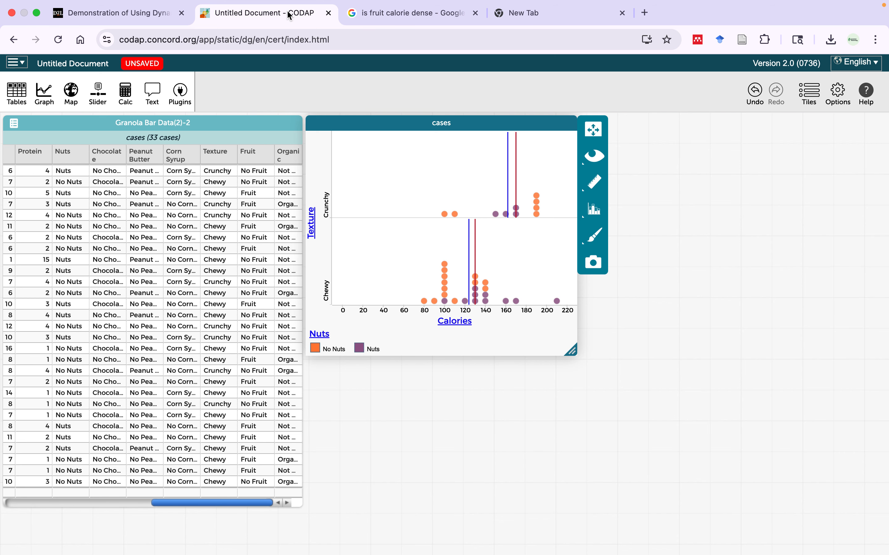
click(55, 104)
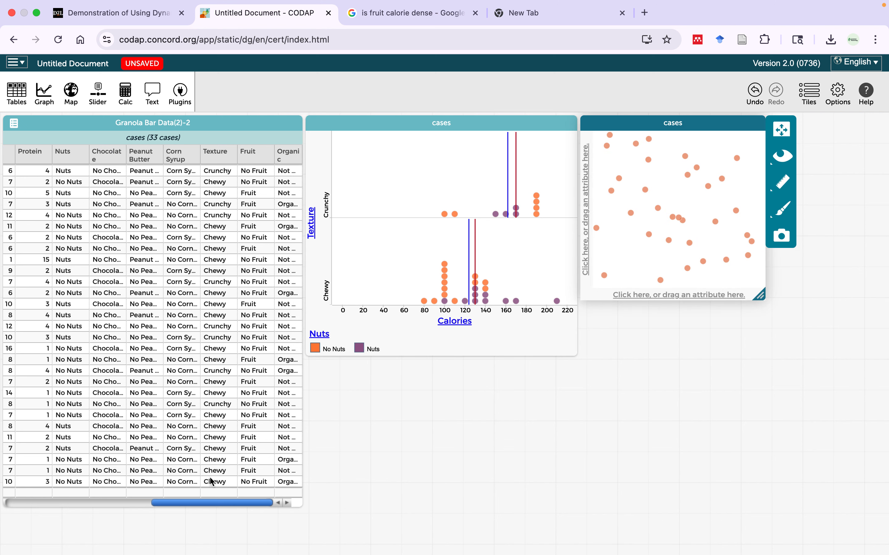
drag(220, 503, 55, 504)
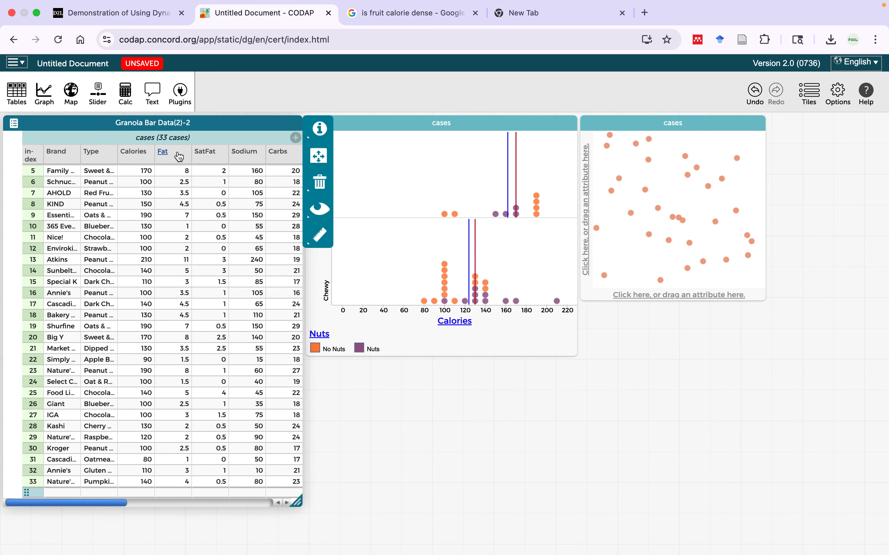
drag(133, 154, 586, 222)
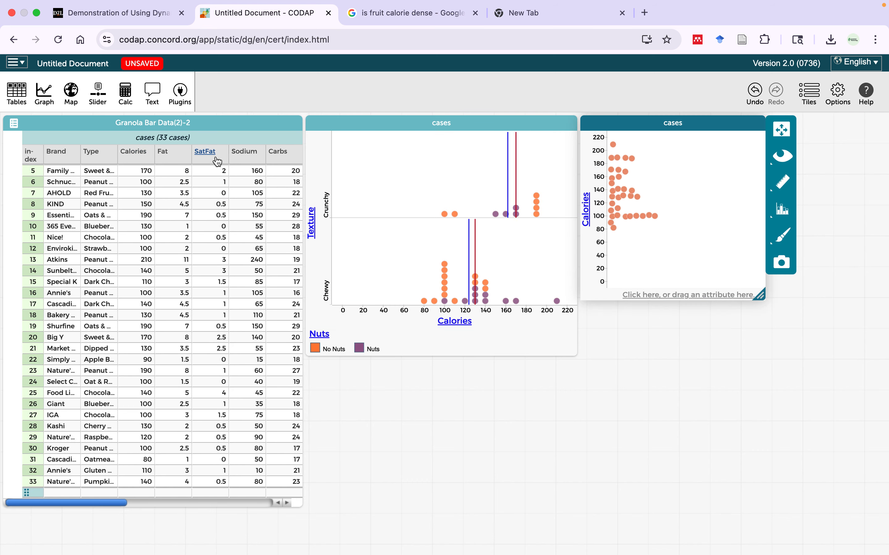
drag(278, 155, 673, 297)
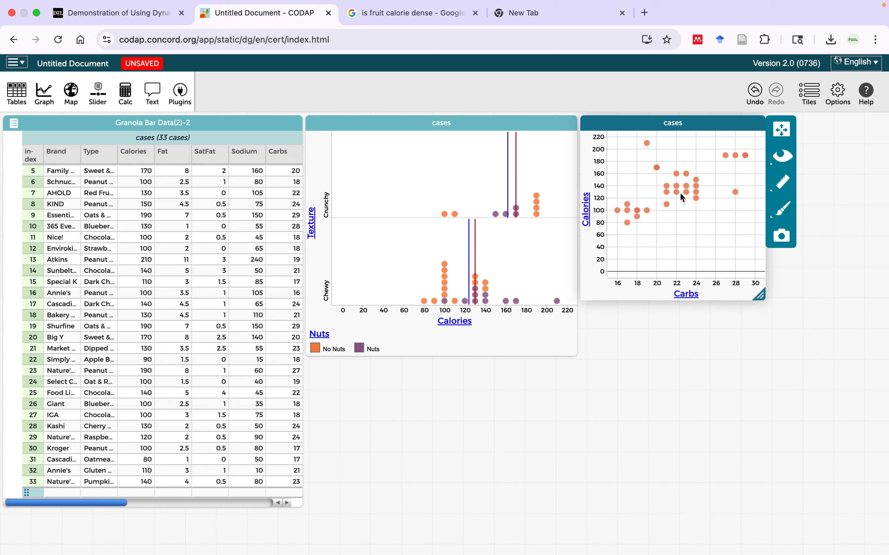
- Add the least squares line and squares of residuals to the scatter plot, rechecking the assignment, and move the equation label below the points
click(783, 184)
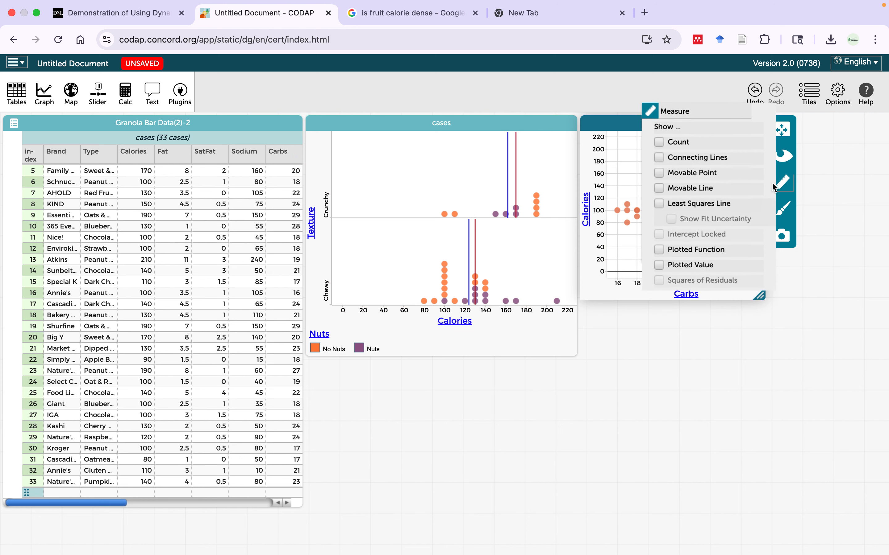
click(659, 205)
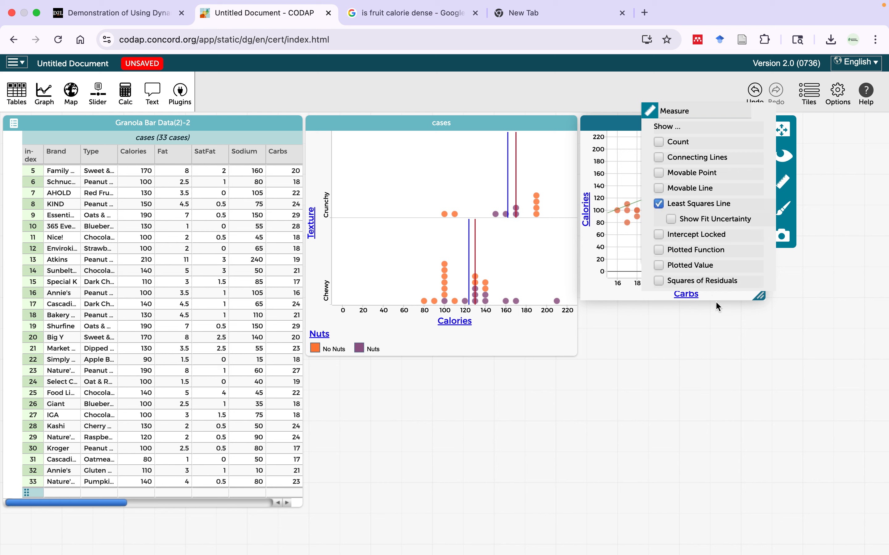
click(100, 15)
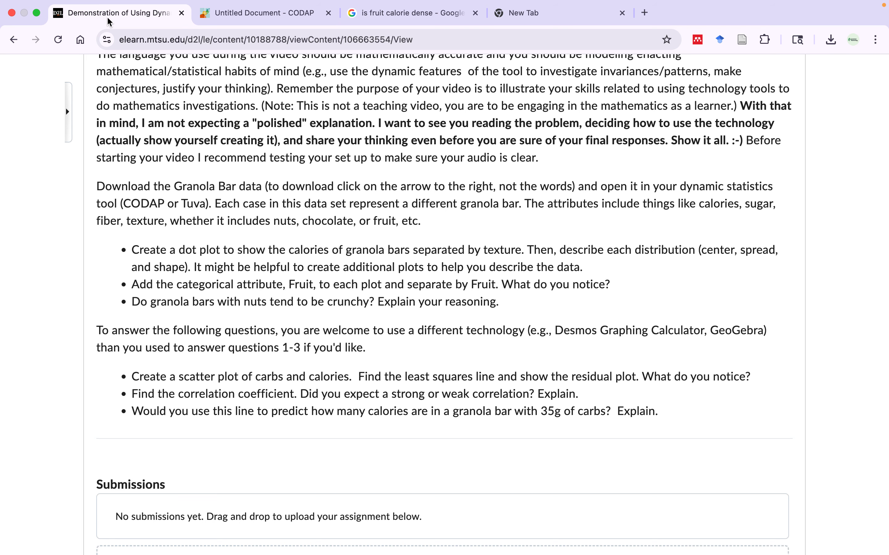
click(563, 16)
click(403, 13)
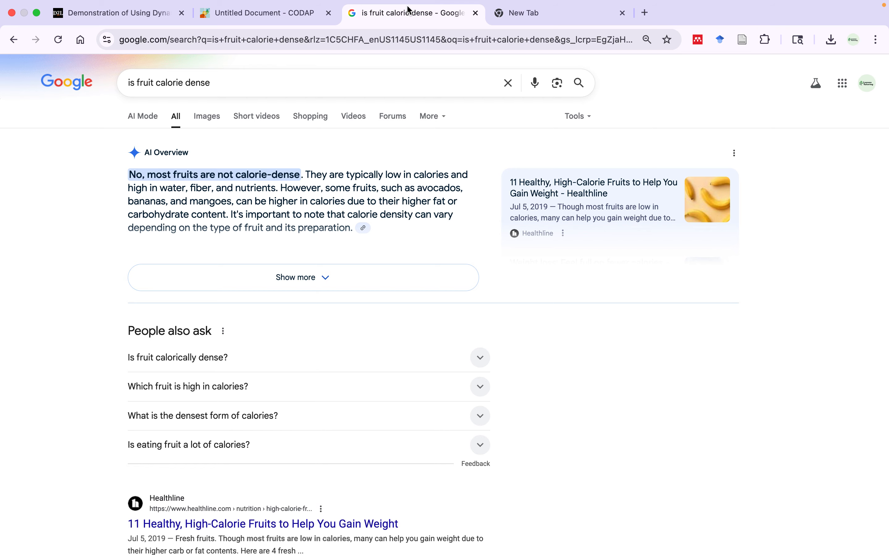
click(267, 14)
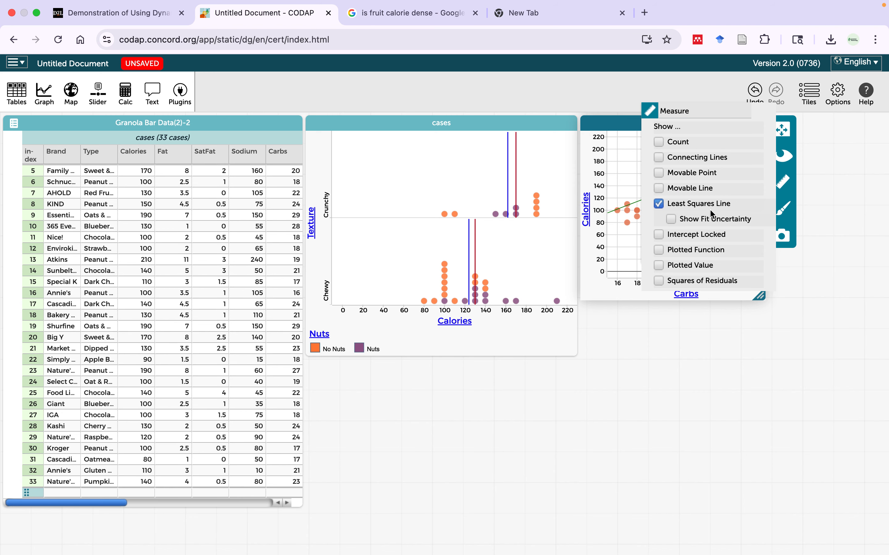
click(659, 281)
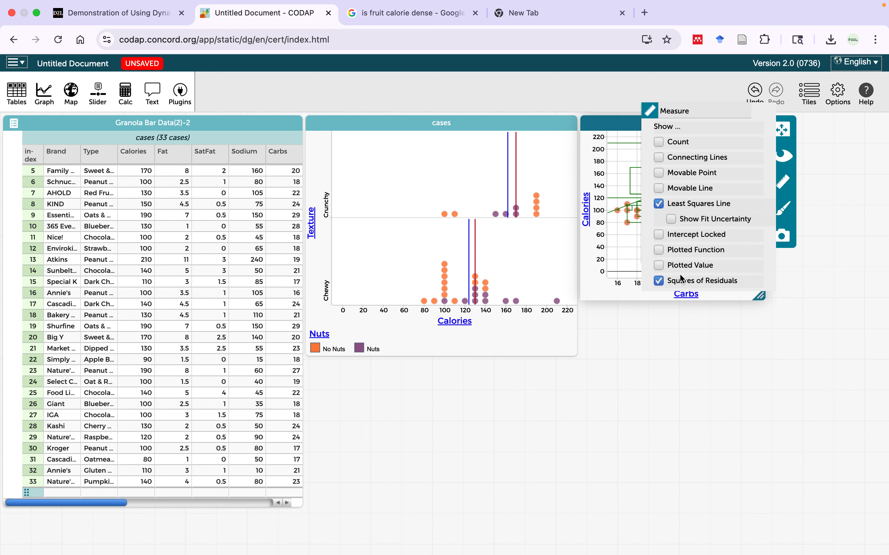
click(665, 336)
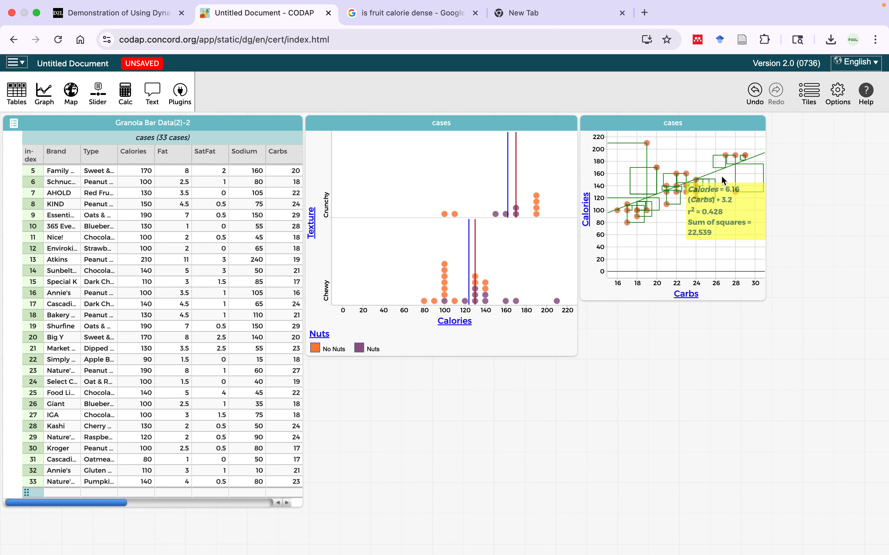
drag(731, 223, 670, 287)
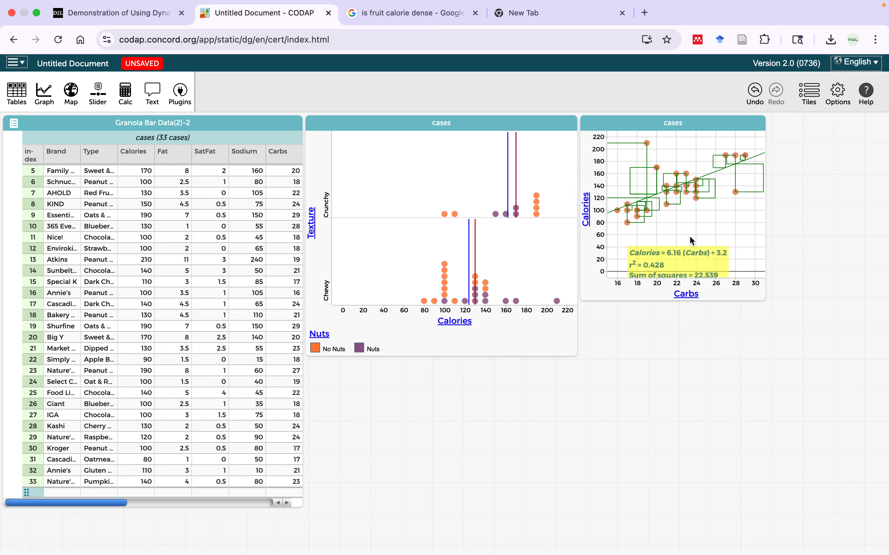
- Inspect the 210-calorie bar and the 170-calorie bar above the line, checking their nuts and other attributes in the table
mouse_move(647, 146)
click(648, 144)
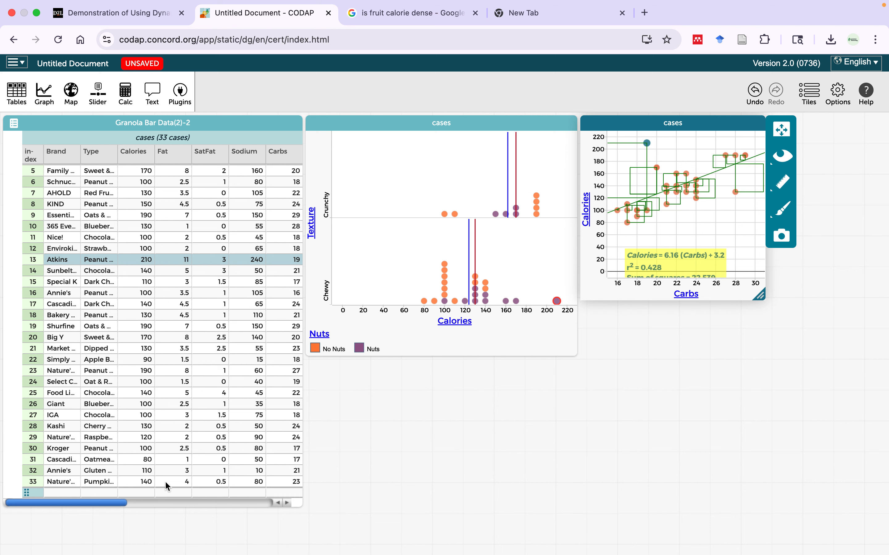
drag(117, 503, 191, 502)
drag(195, 502, 198, 502)
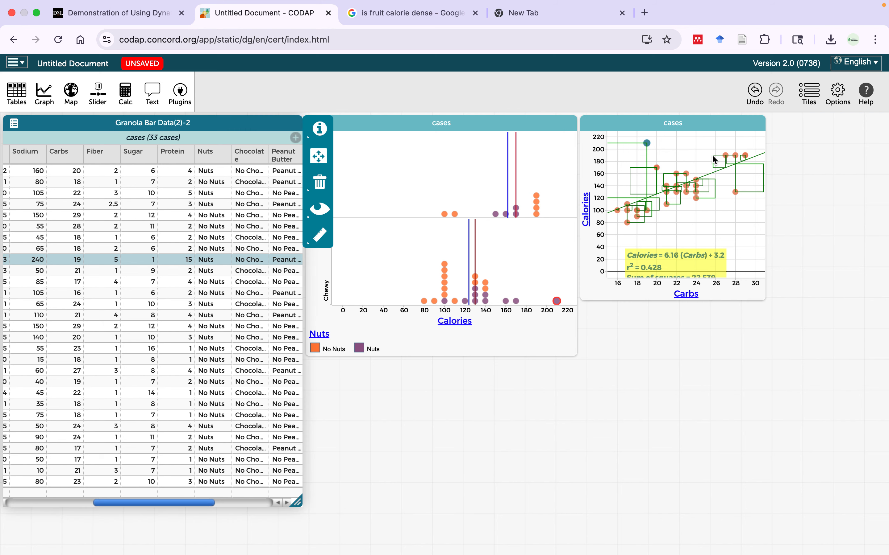
drag(657, 168, 657, 168)
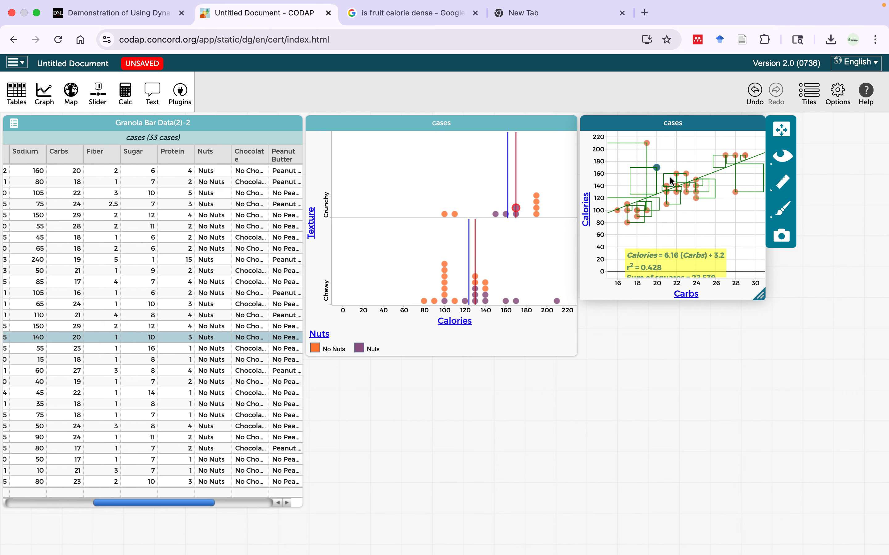
- Search Google for "are nuts carbs" in the spare browser tab and expand the question "Are nuts considered a carb?"
click(558, 17)
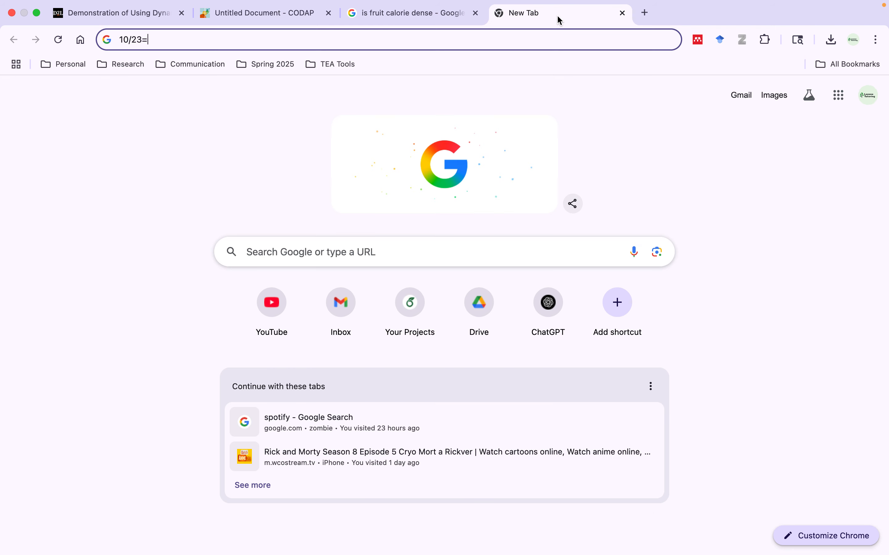
key(BackSpace)
key(BackSpace)
key(BackSpace)
key(BackSpace)
key(BackSpace)
text(are nuts car)
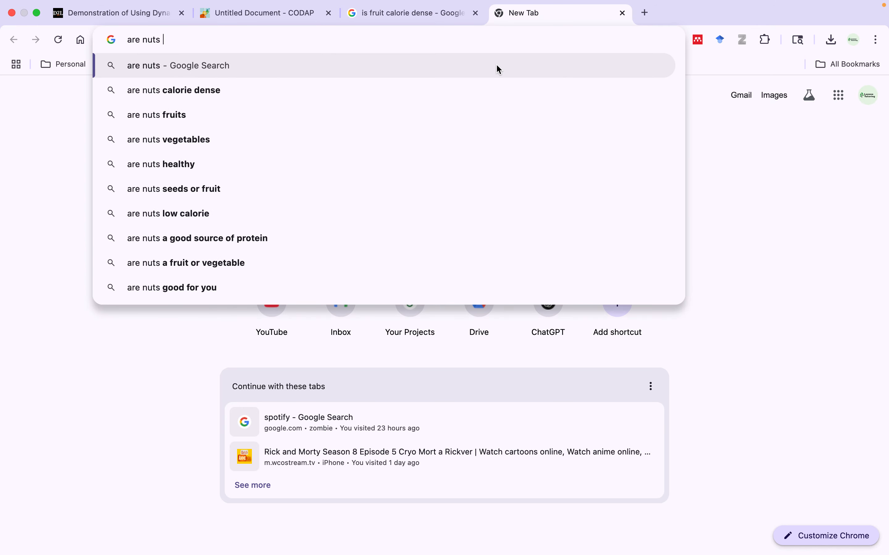
text(bs)
key(Return)
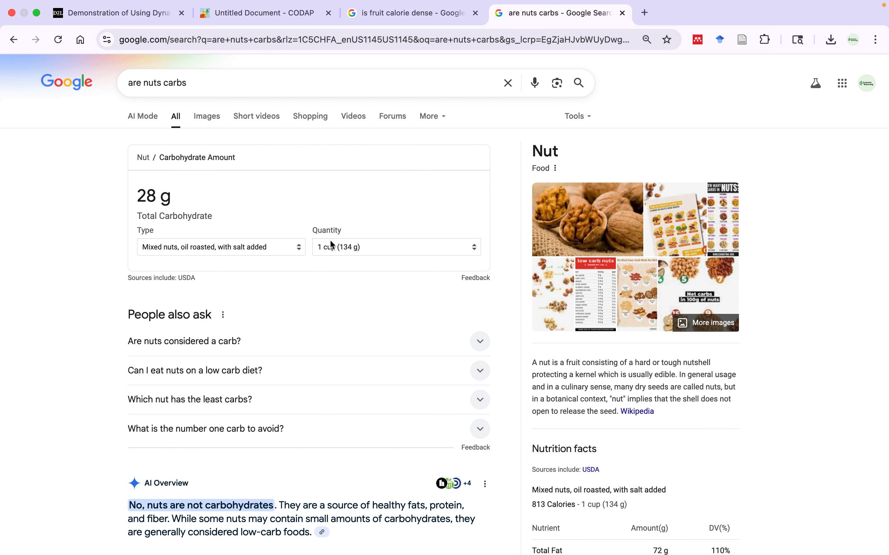
click(331, 343)
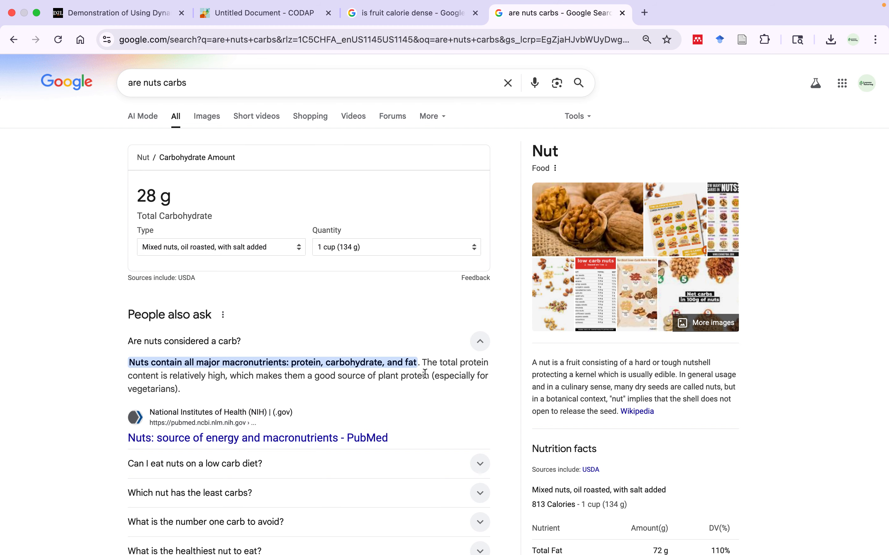
- Return to CODAP and inspect scatter plot points above and below the least squares line, comparing their nuts values in the table
click(408, 16)
click(265, 17)
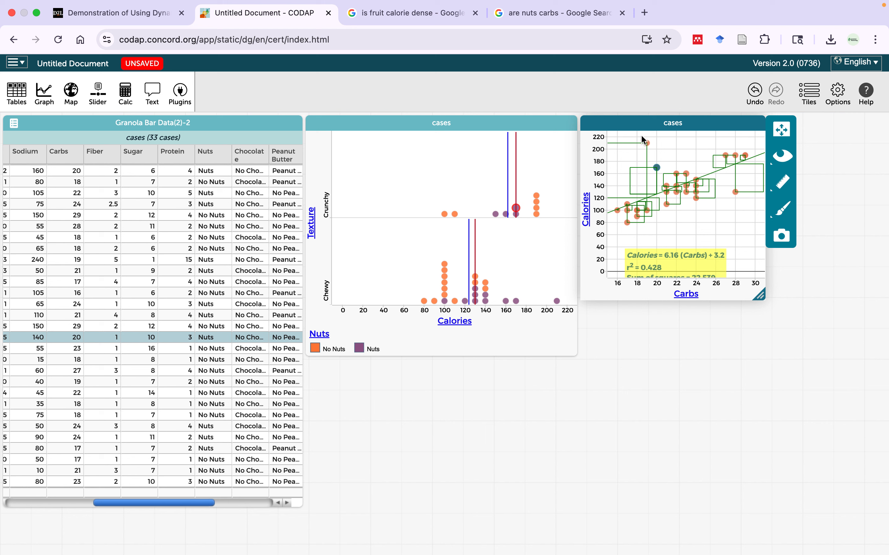
click(628, 223)
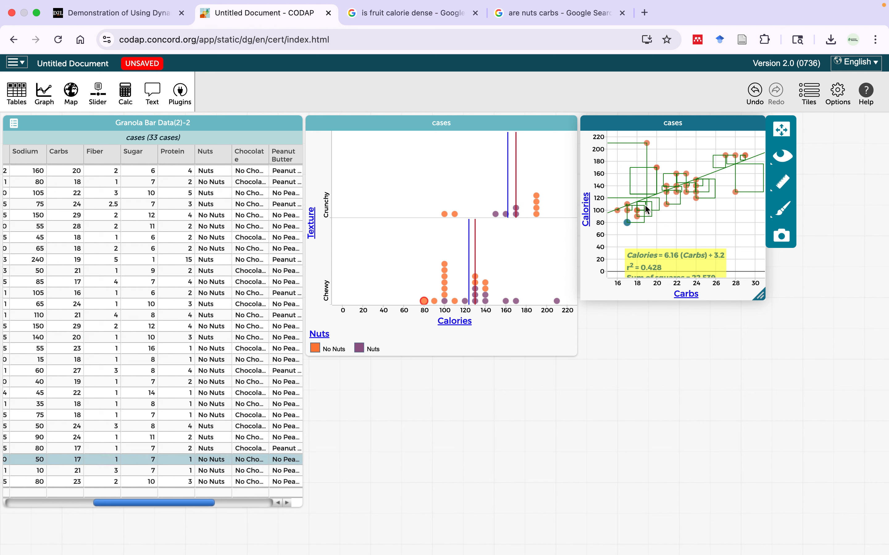
click(746, 156)
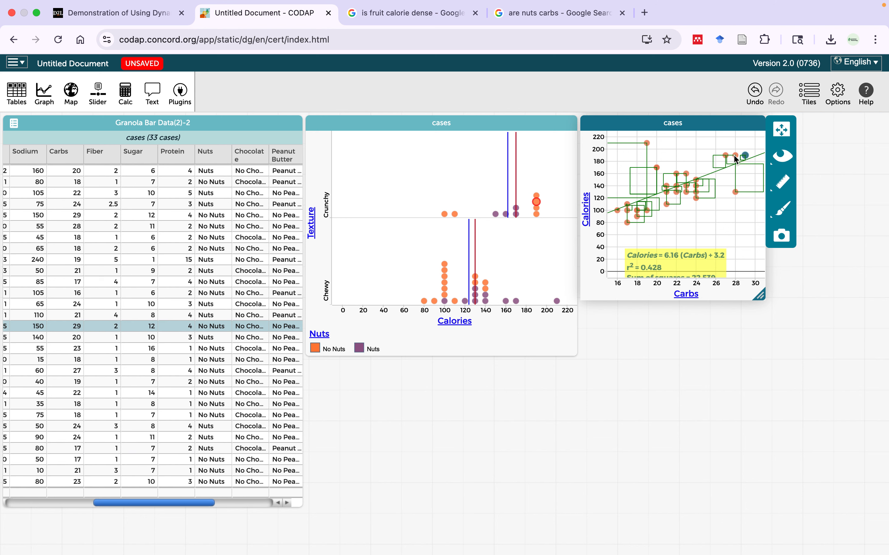
click(736, 156)
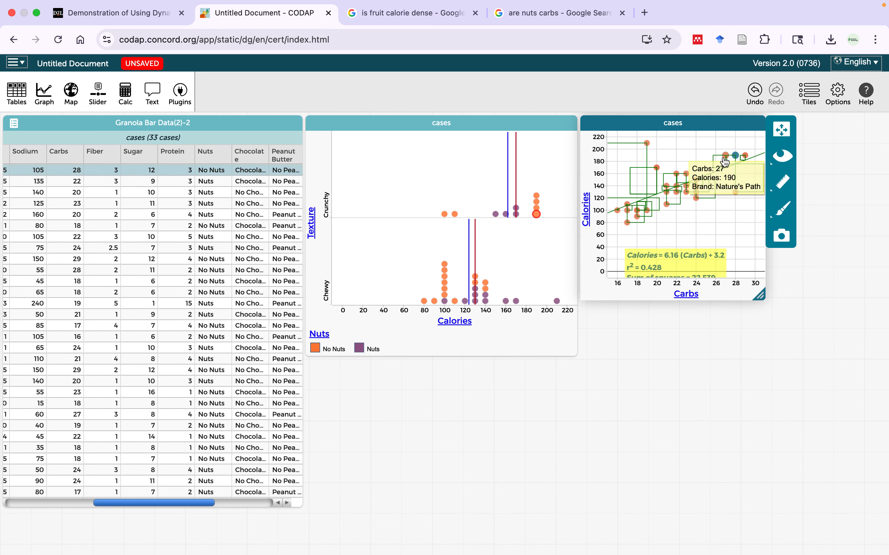
click(726, 155)
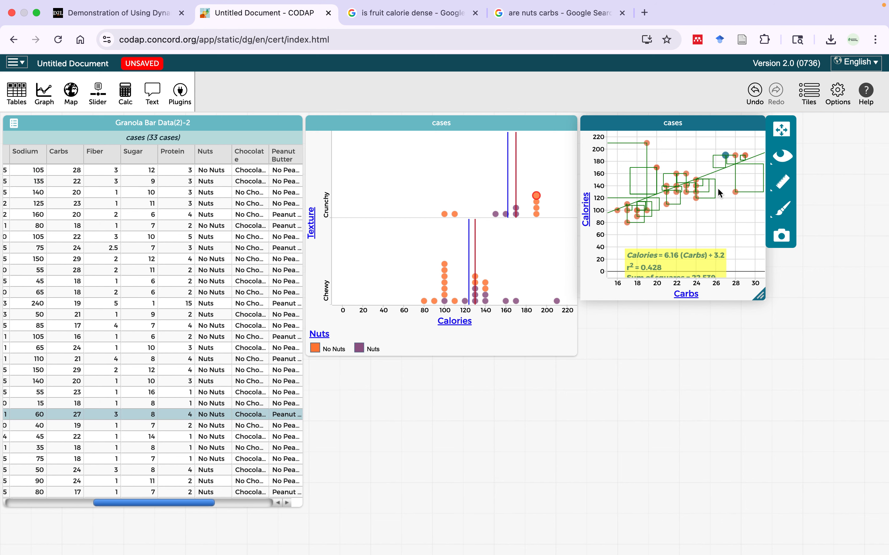
click(677, 175)
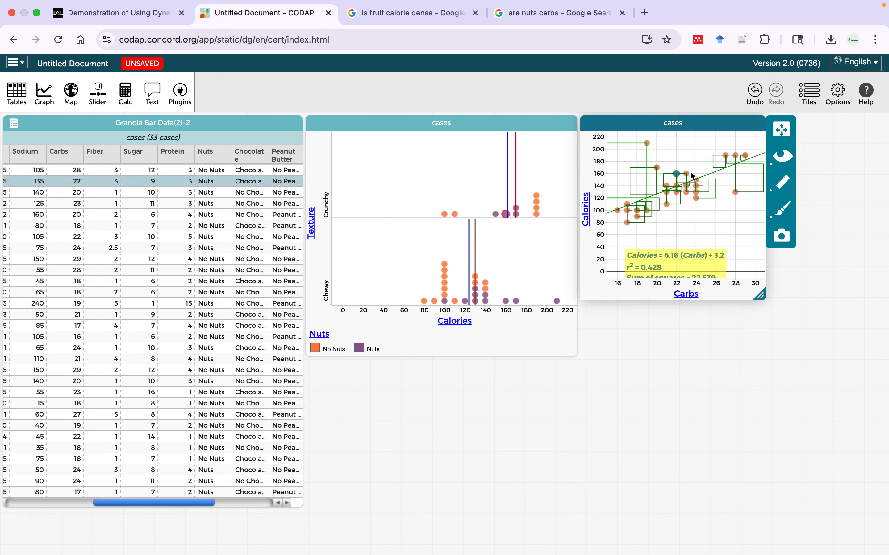
click(686, 174)
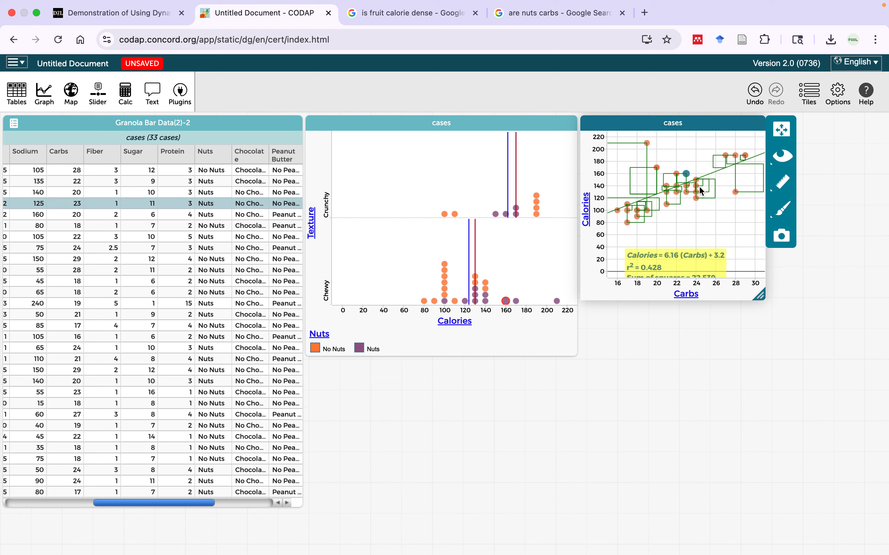
click(735, 193)
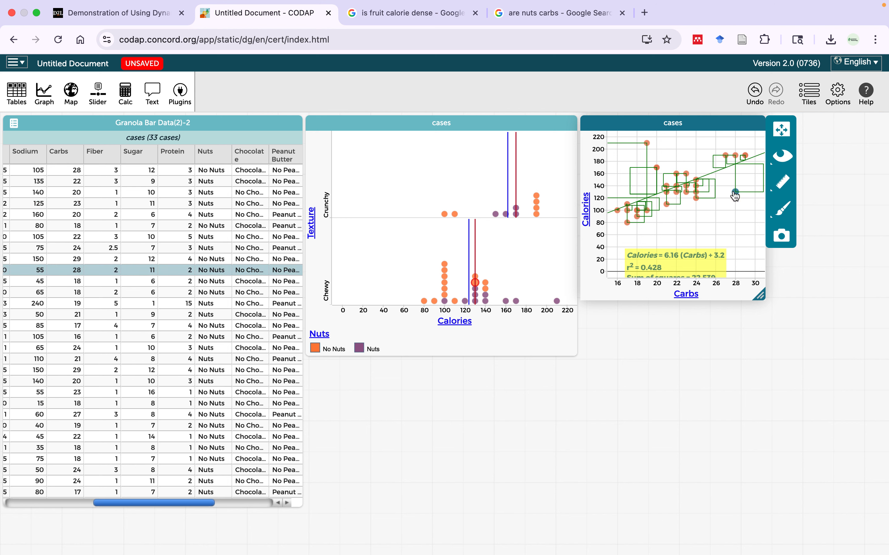
click(697, 195)
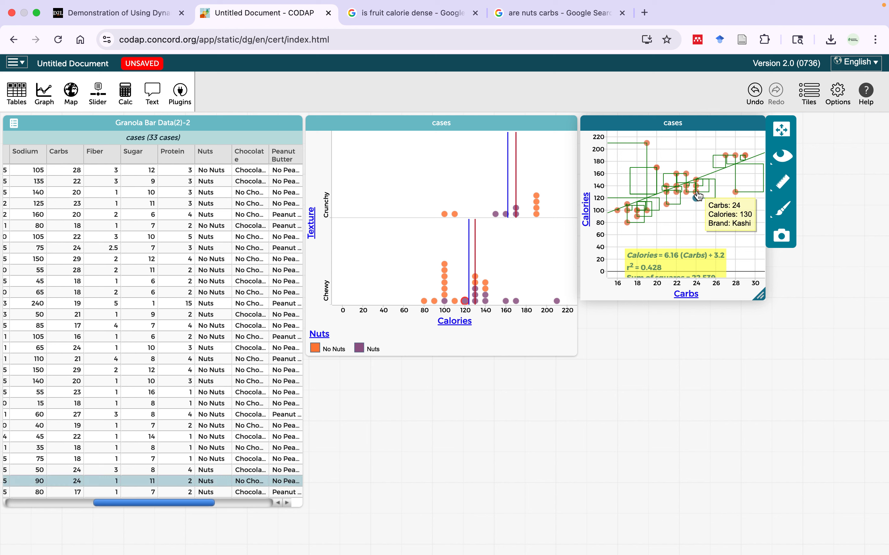
mouse_move(698, 204)
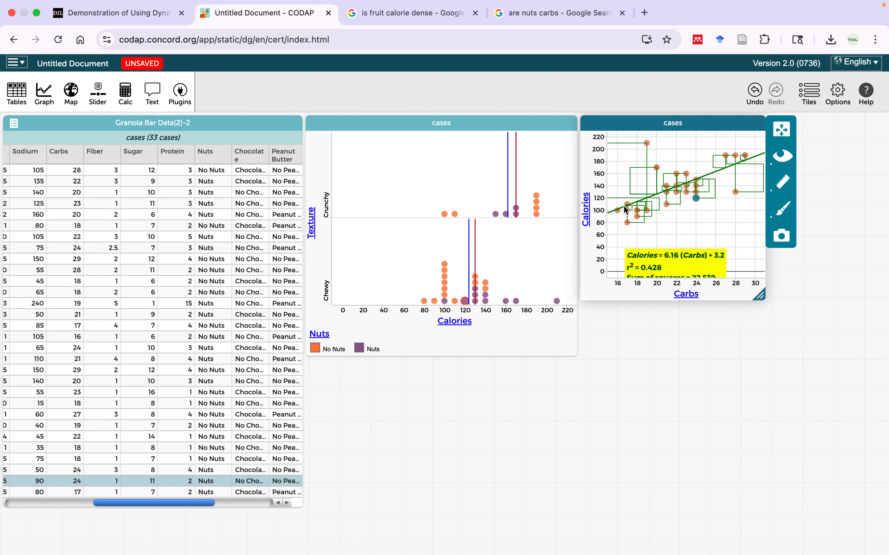
mouse_move(677, 174)
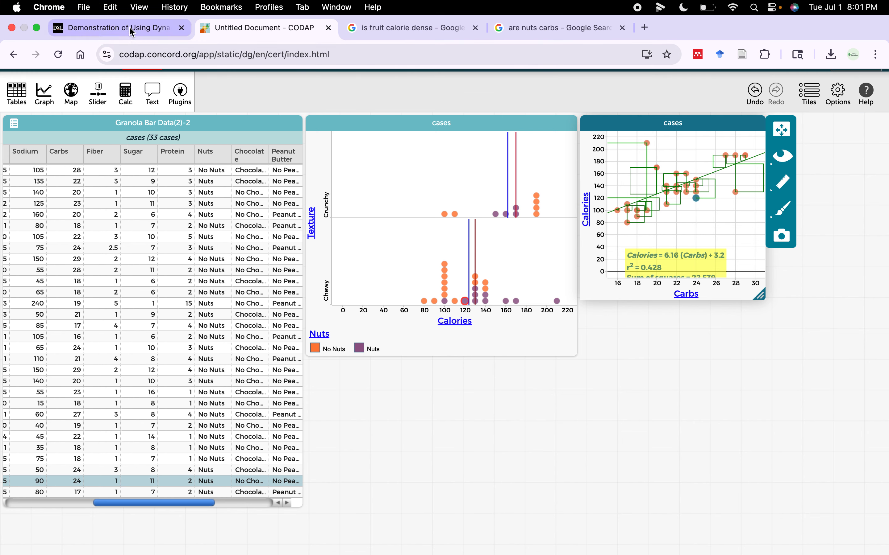
- Recheck the assignment's correlation question and compute the square root of .428 with a Google query, returning to CODAP
click(118, 27)
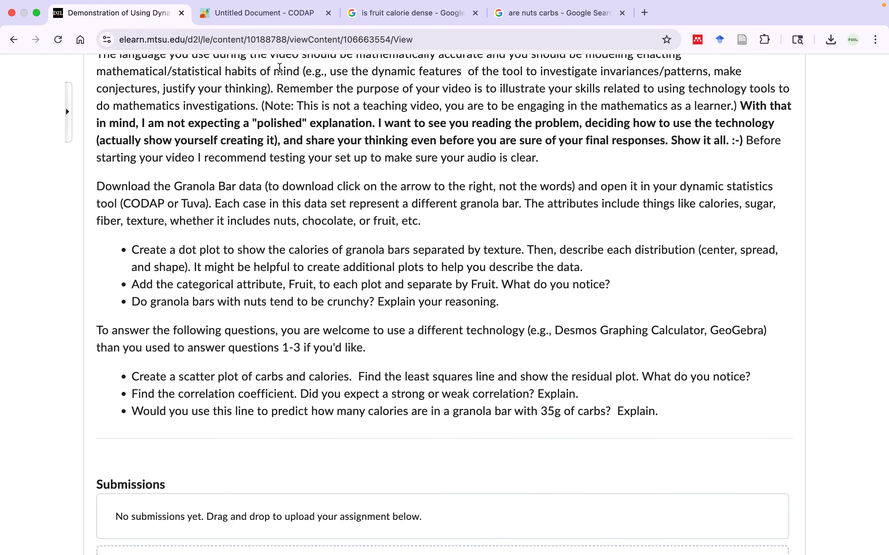
click(264, 12)
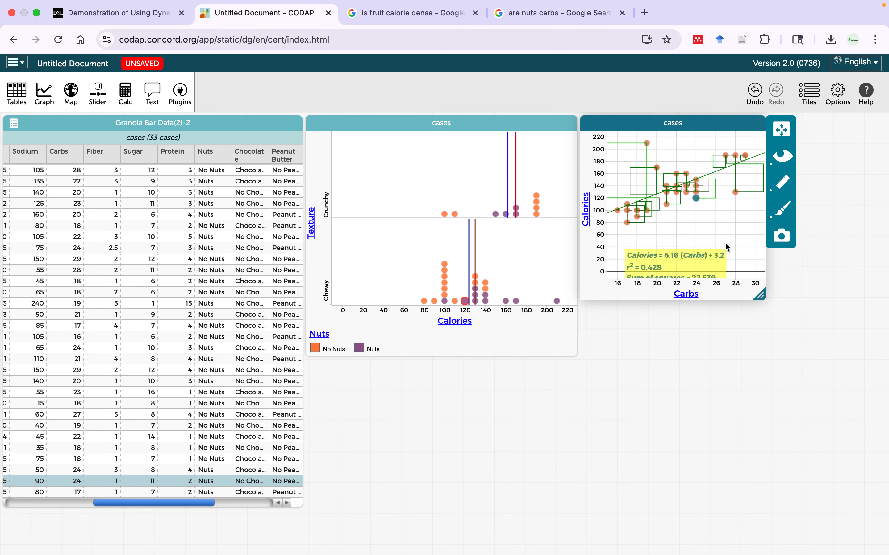
click(545, 18)
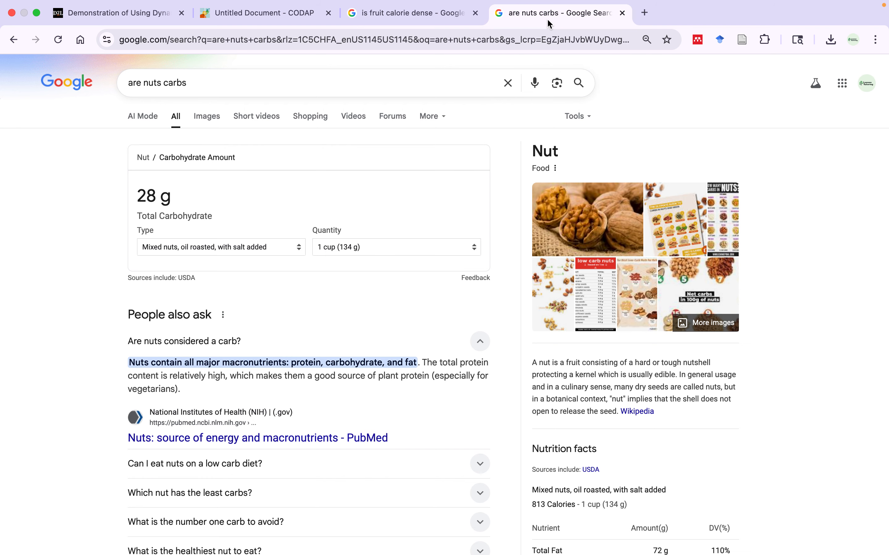
click(365, 42)
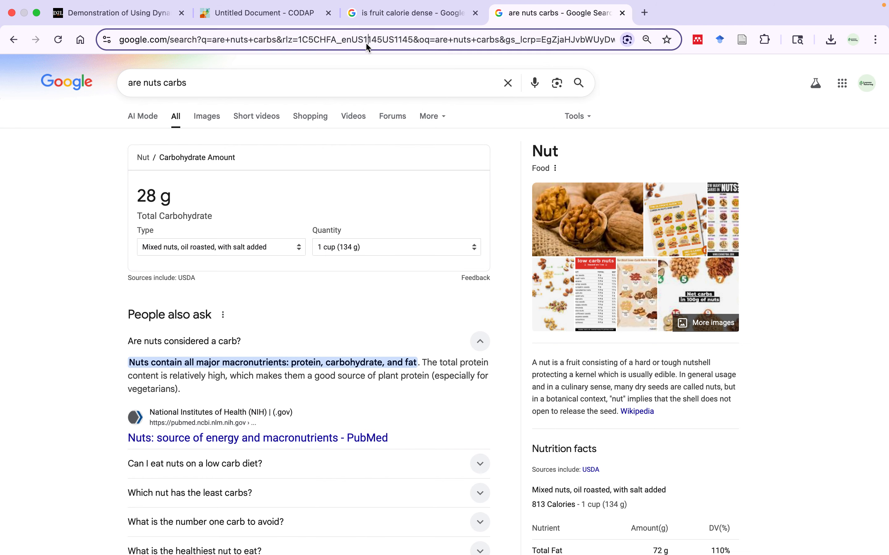
text(sqrt)
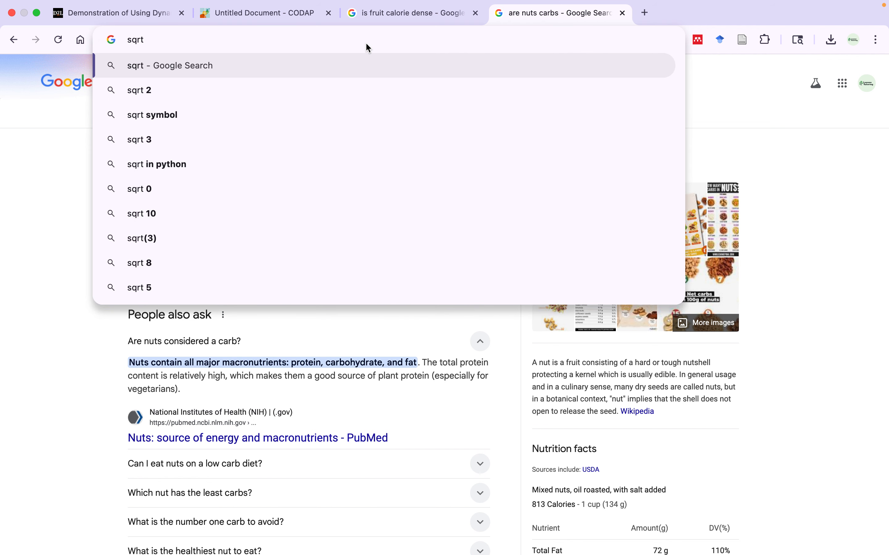
text(.428)
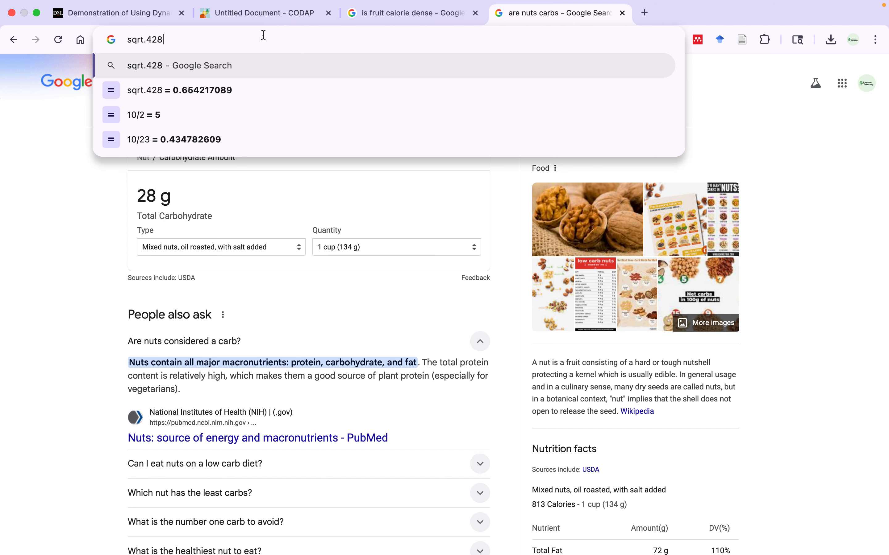
click(269, 15)
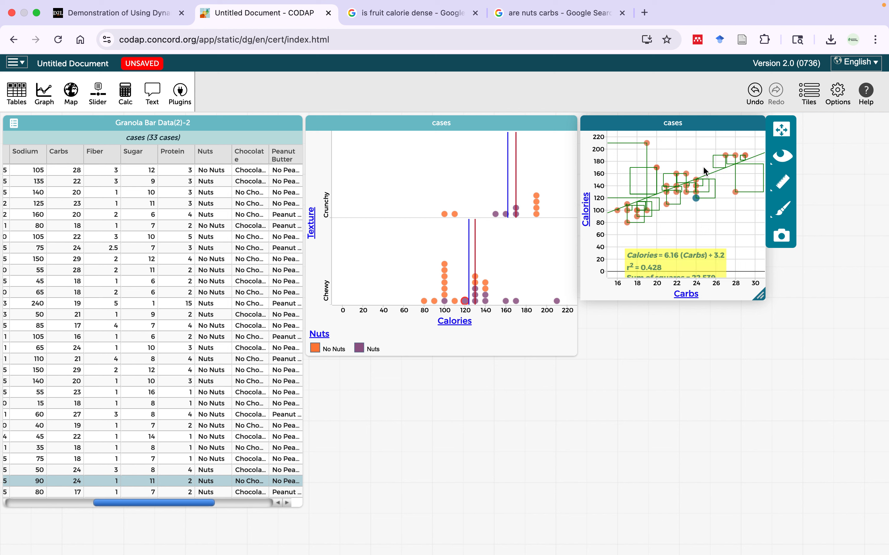
- Read the assignment's question about predicting calories for a granola bar with 35g of carbs, and return to CODAP
click(125, 14)
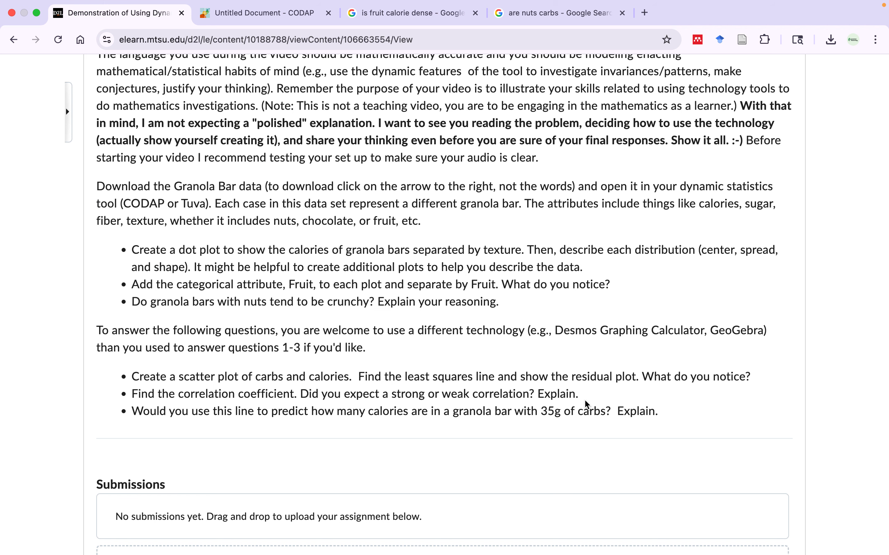
scroll(587, 404, down, 3)
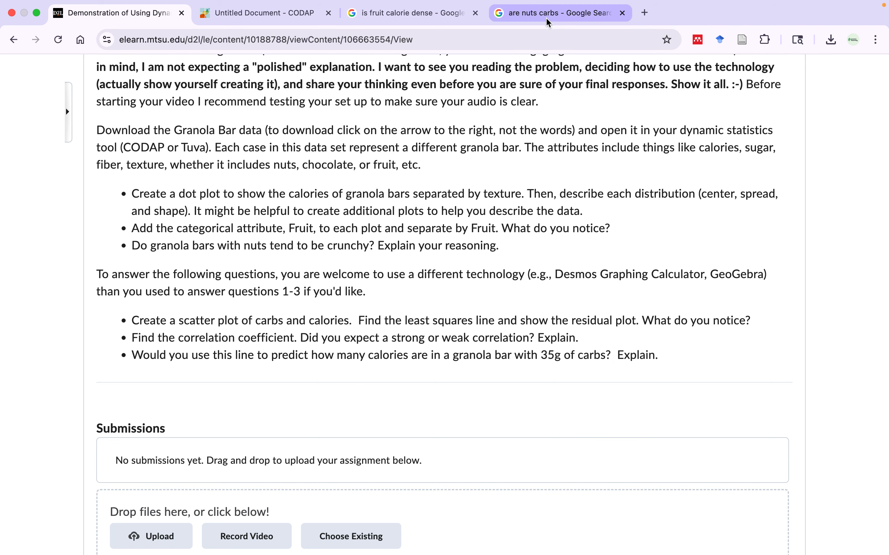
click(432, 21)
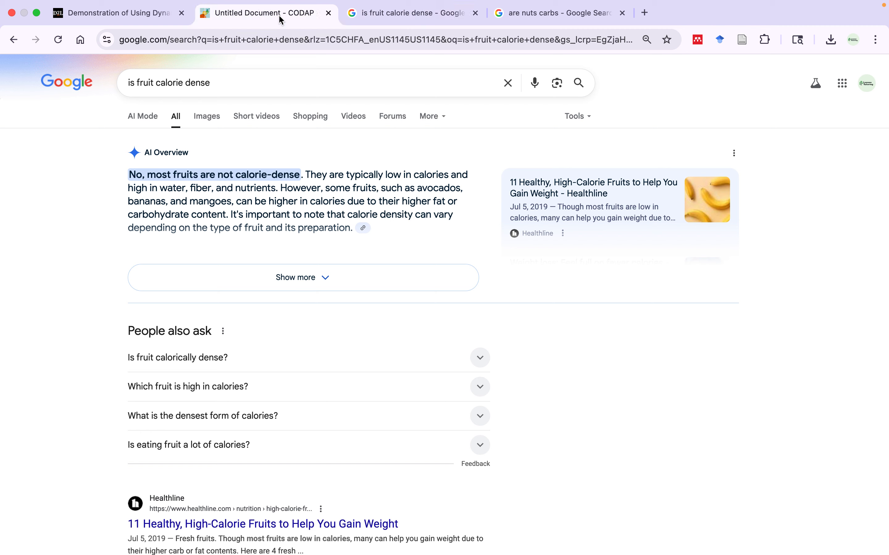
click(257, 13)
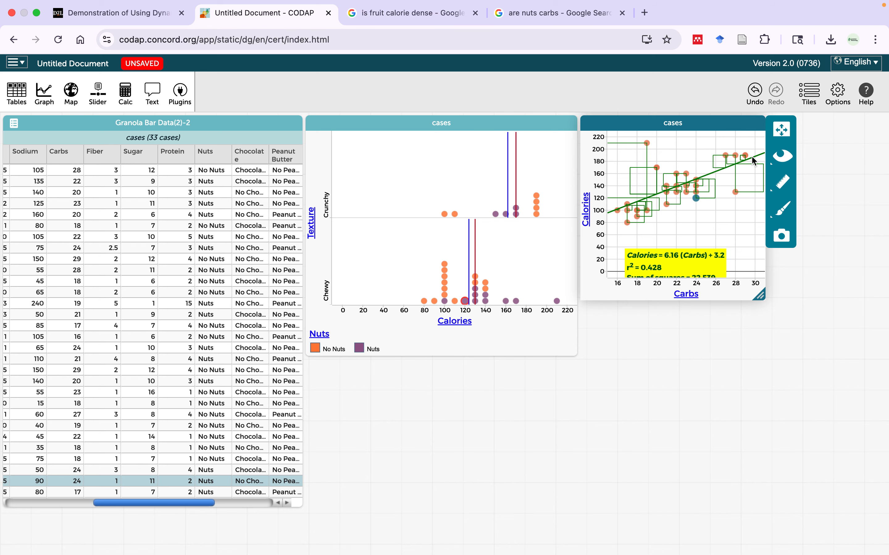
- Select the 28-carb, 130-calorie bar on the scatter plot and move the equation label until its sum of squares line is readable
mouse_move(736, 192)
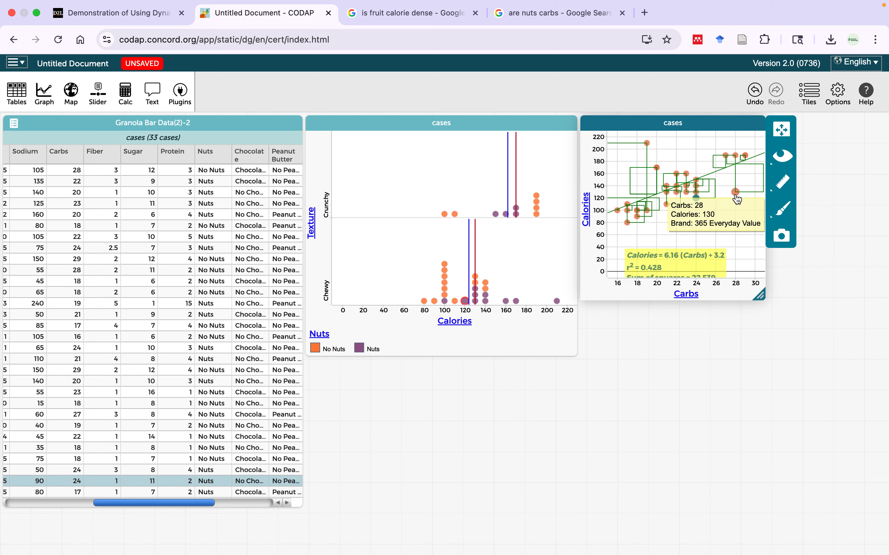
mouse_move(737, 200)
mouse_down()
mouse_move(738, 180)
mouse_move(738, 189)
mouse_up()
key(super+z)
click(779, 332)
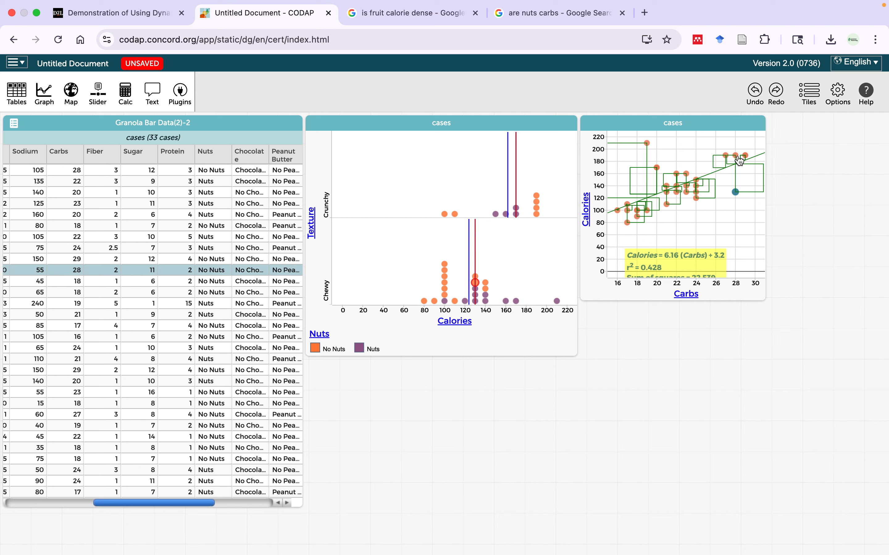
drag(696, 275, 739, 256)
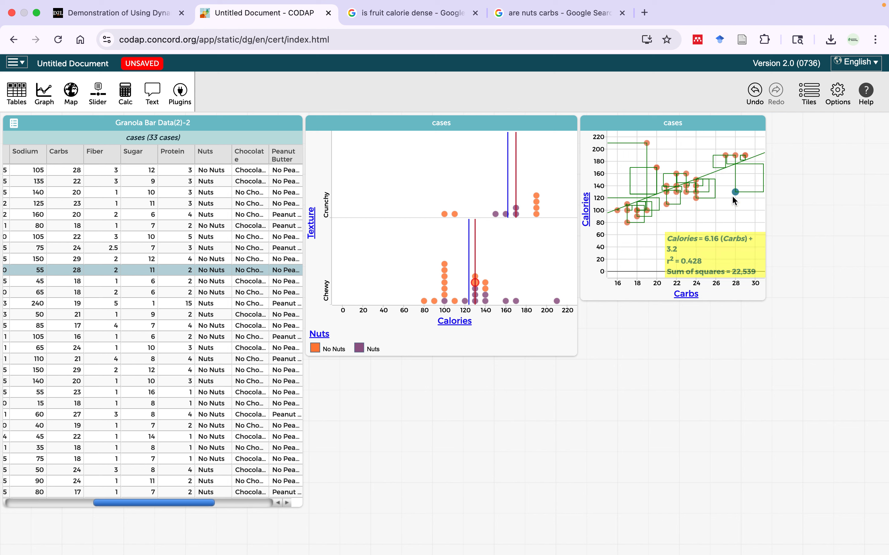
mouse_move(736, 192)
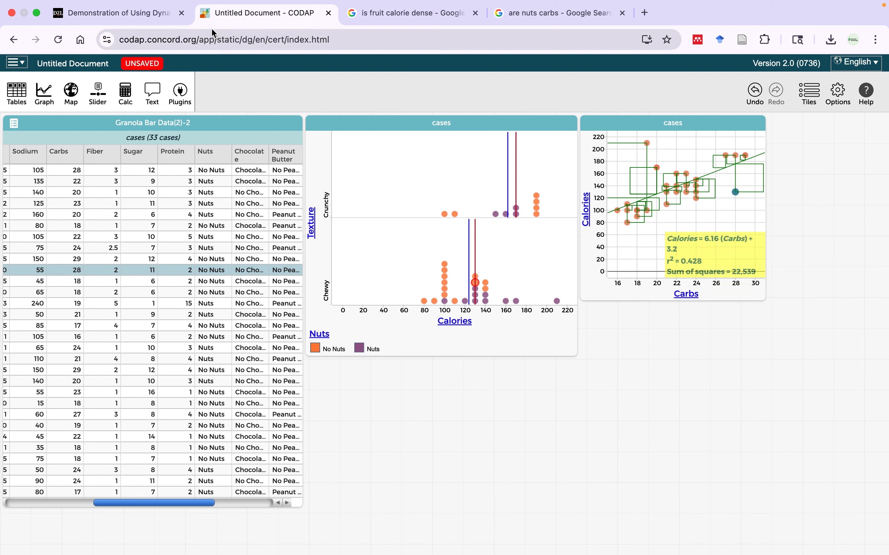
- Reread the assignment's question about a strong or weak correlation and go back to the carbs and calories scatter plot
click(114, 13)
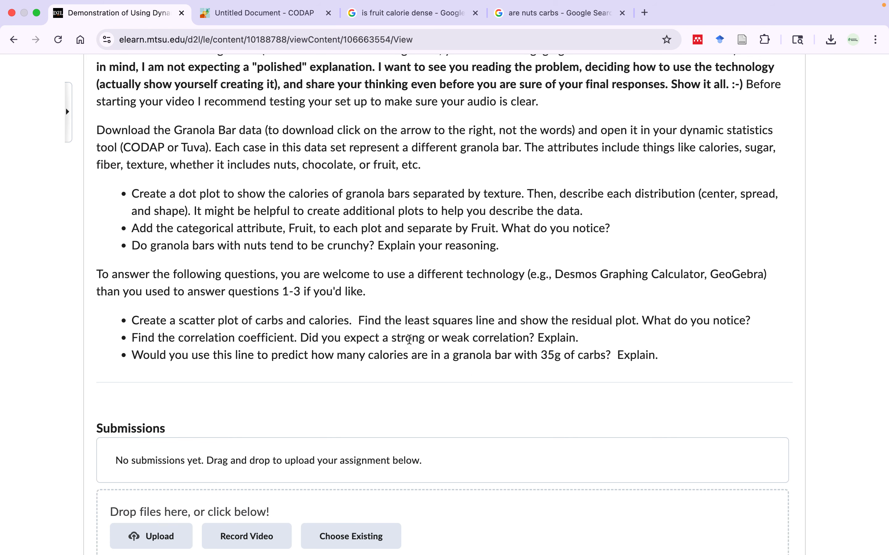
click(270, 12)
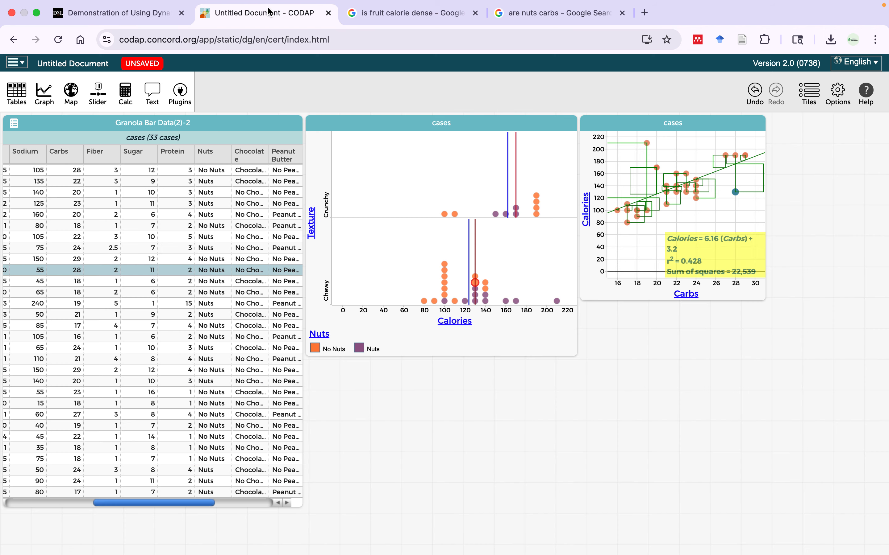
click(723, 213)
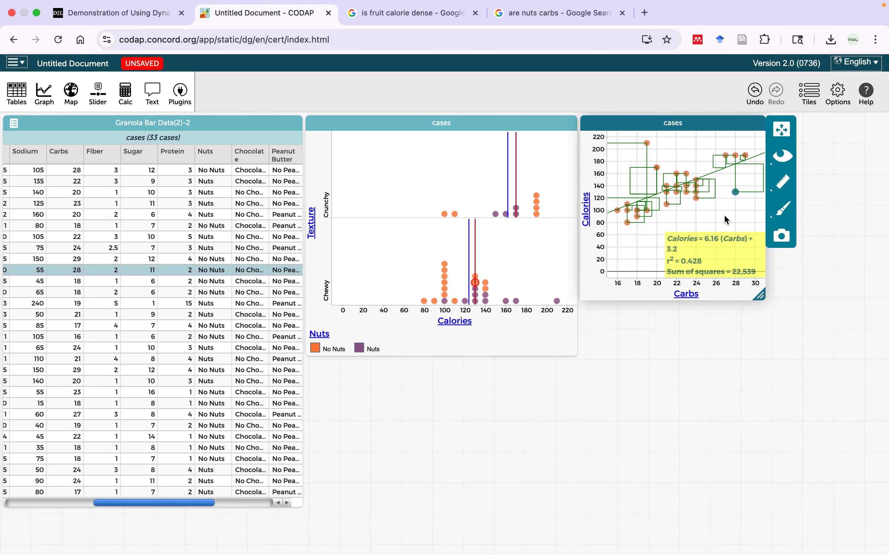
- Search Google for "what is r^2 in statistics" and read the answer to "What does the R2 value tell you?", returning to CODAP
click(533, 13)
click(531, 36)
text(sqrt.428)
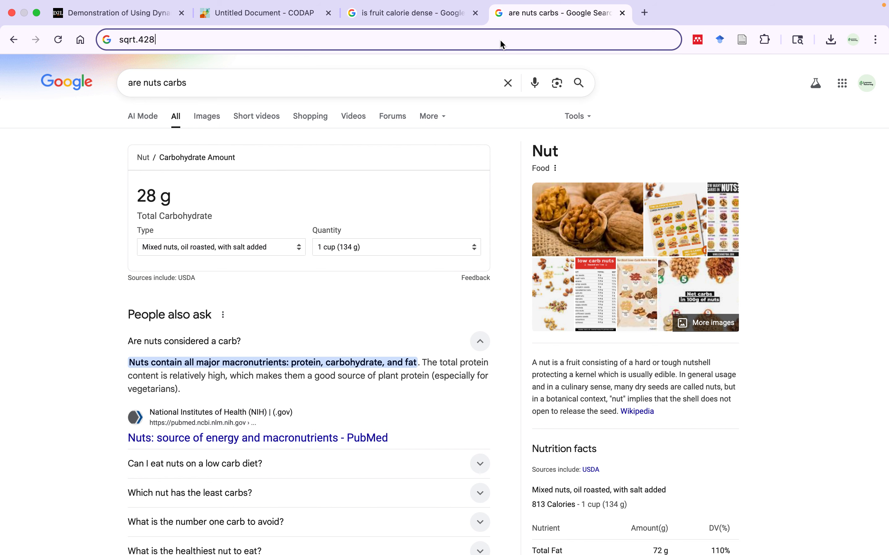
key(super+a)
text(what )
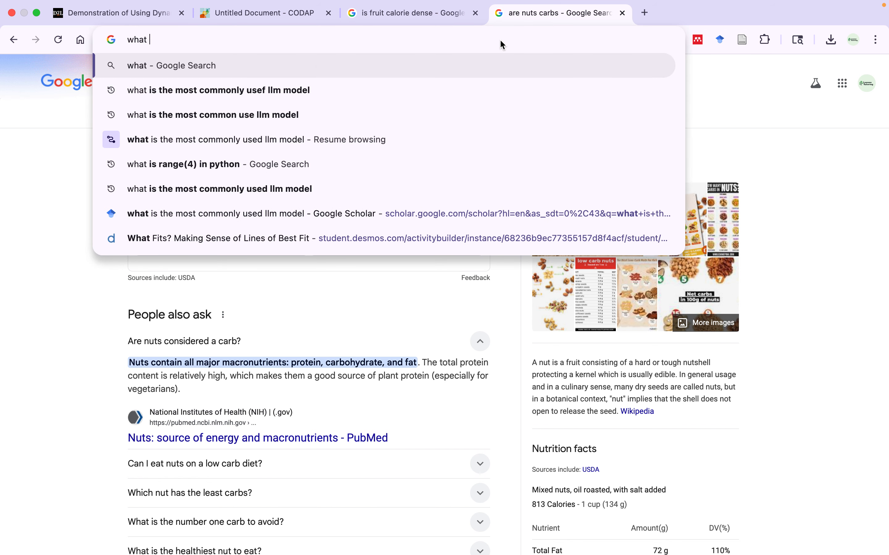
text(is r^2)
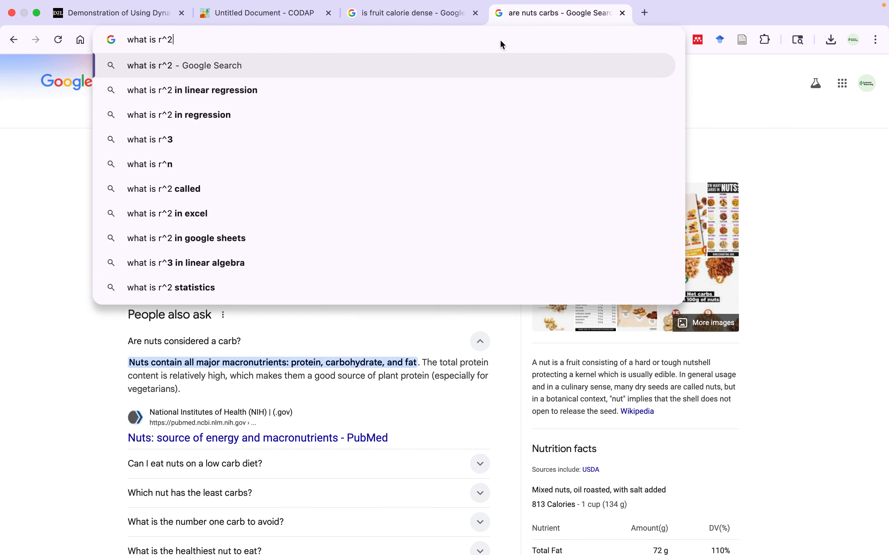
text( in statistics)
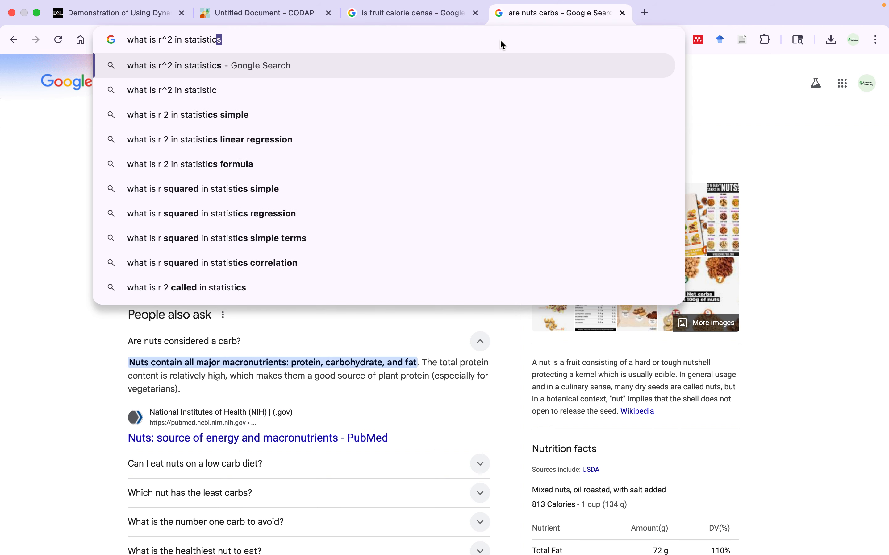
key(Return)
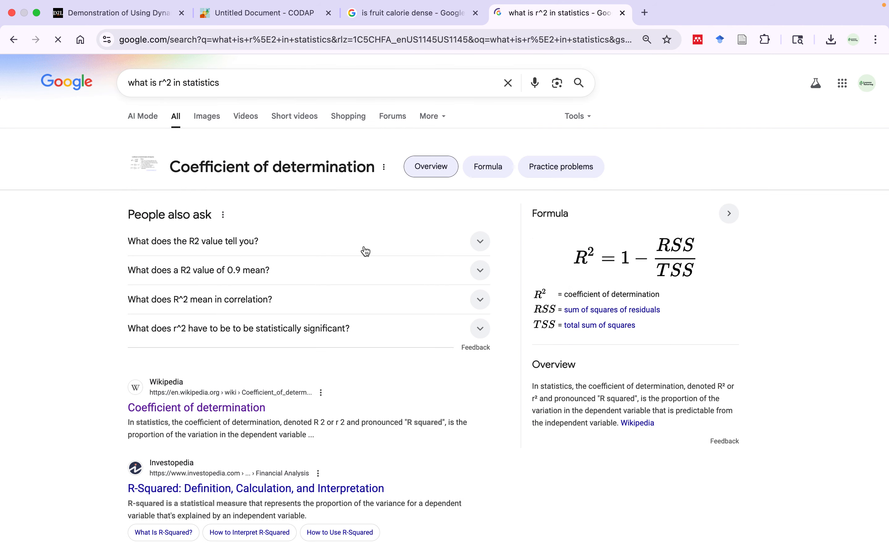
click(371, 251)
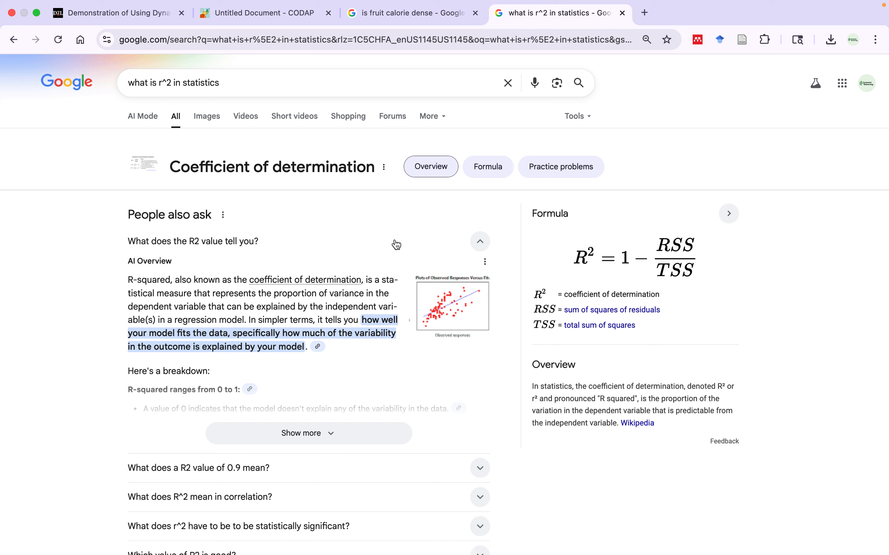
click(402, 13)
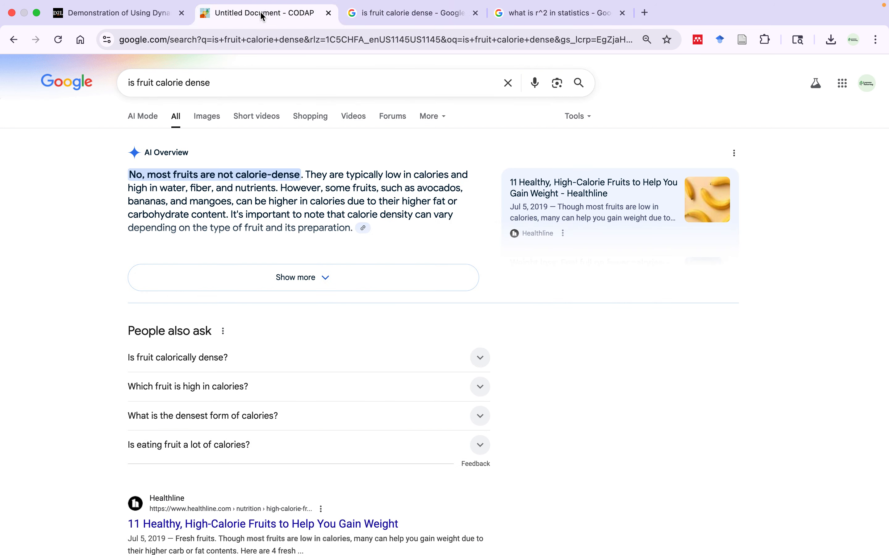
click(262, 14)
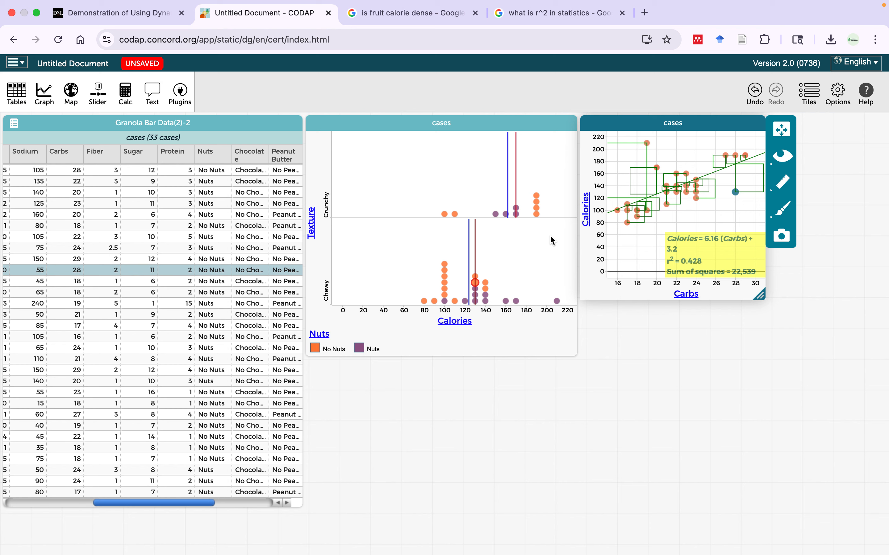
- Search Google for "what macro nutrient most impacts calories" in the tab with the r^2 results
click(545, 13)
click(512, 31)
text(what )
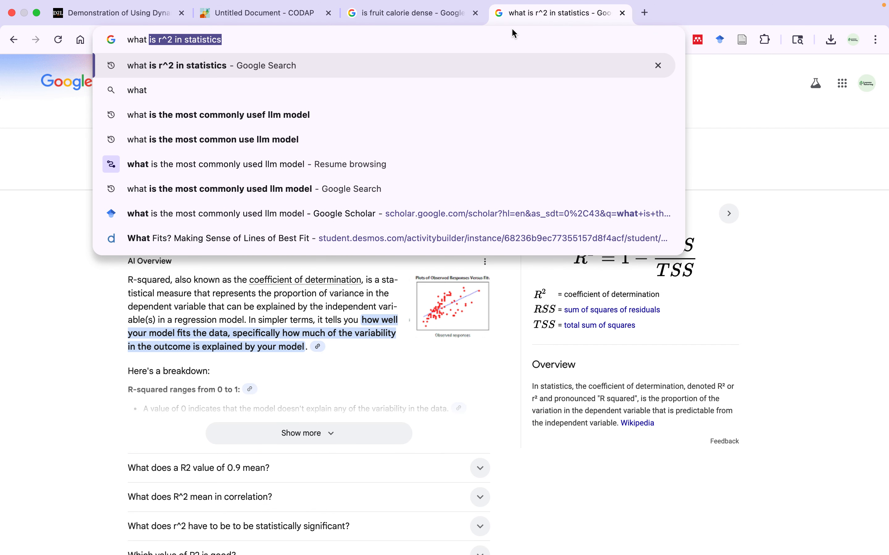
text(macro nut)
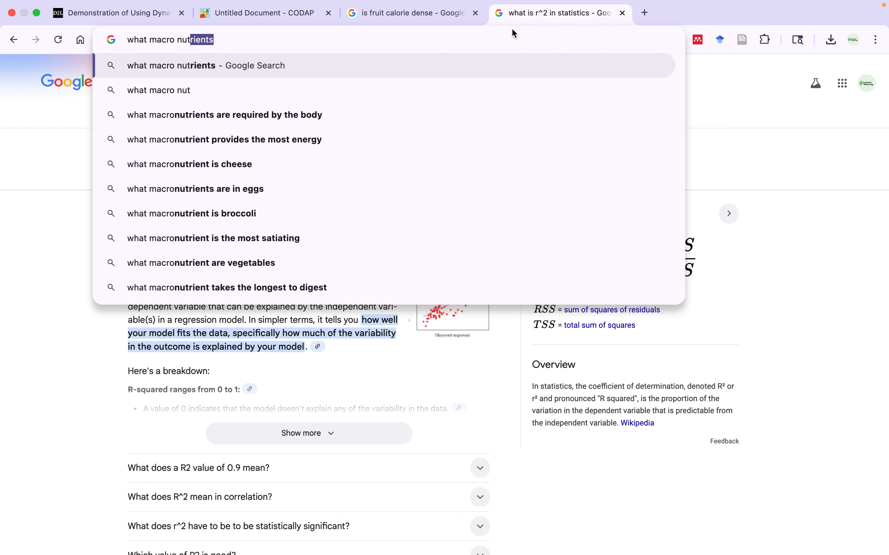
text(rient mo)
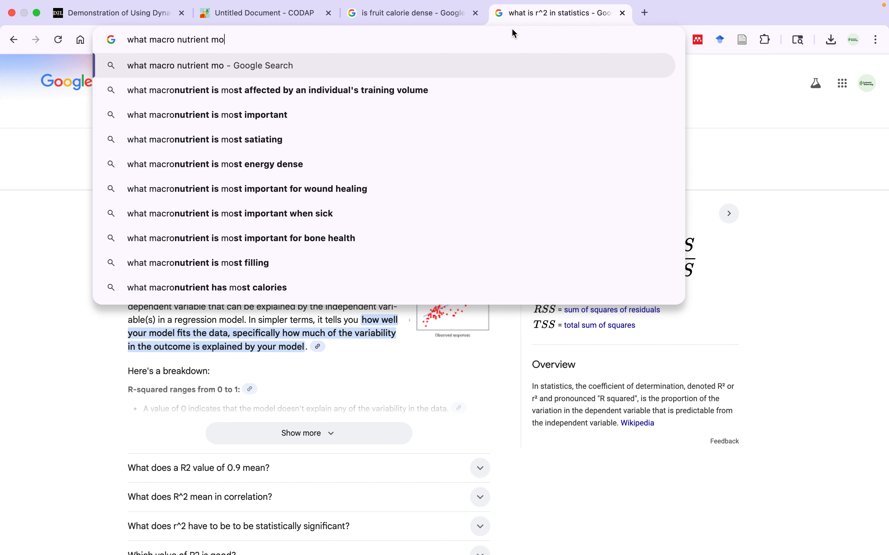
text(st impacts calories)
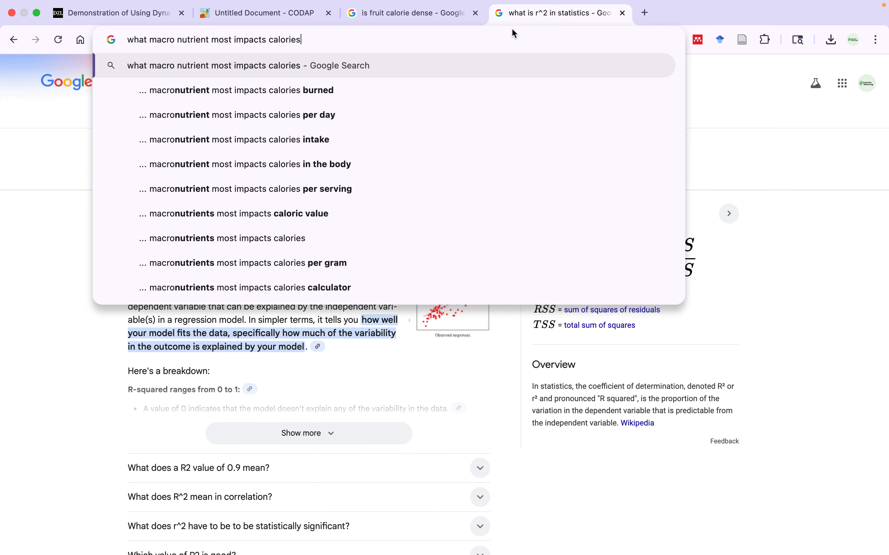
key(Return)
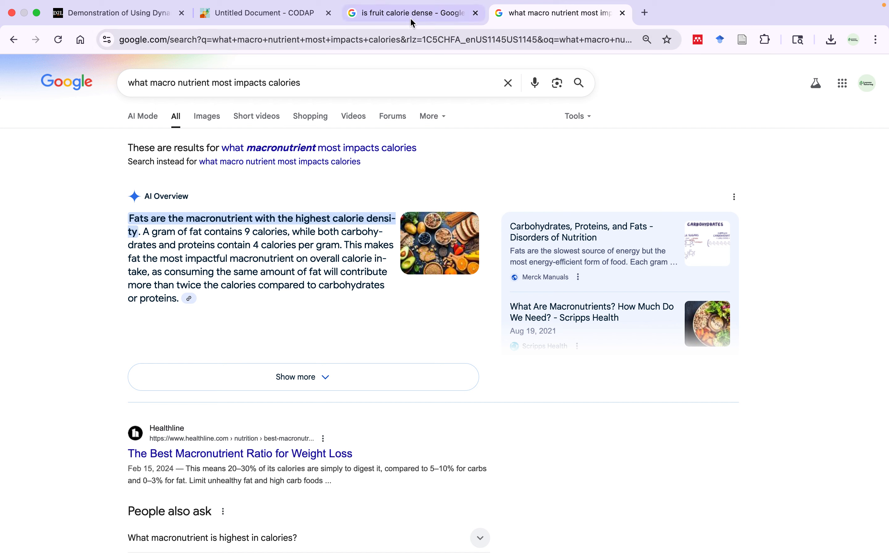
- Return to CODAP and create a new scatter plot with Fat on the horizontal axis and Calories on the vertical axis
click(271, 12)
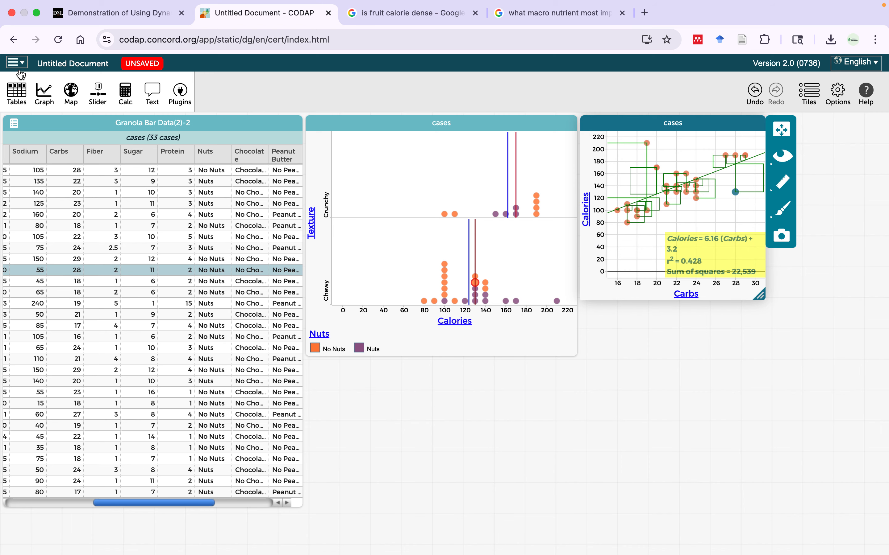
click(41, 90)
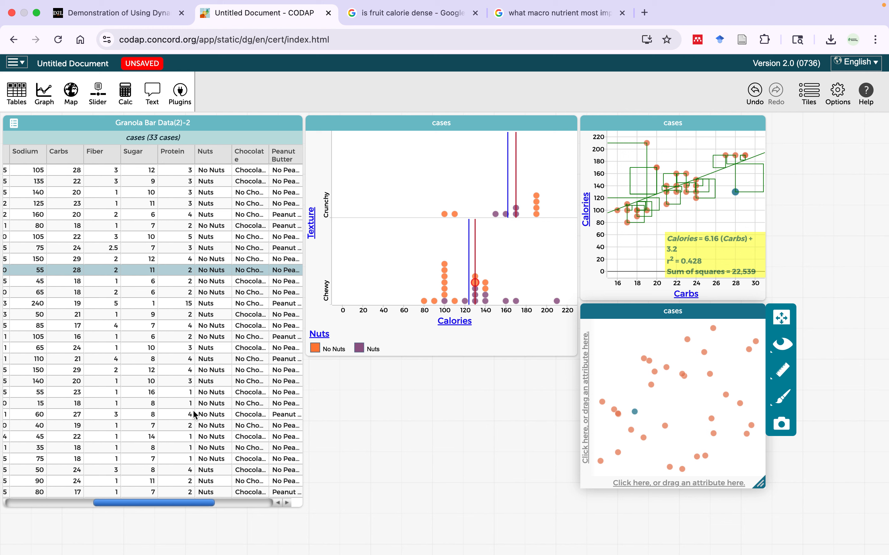
drag(134, 504, 70, 504)
drag(105, 155, 611, 484)
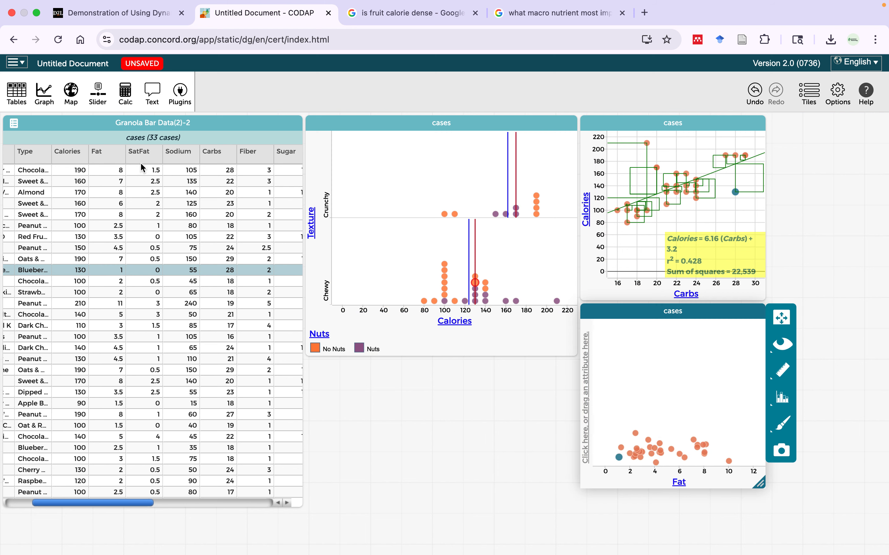
drag(68, 152, 581, 420)
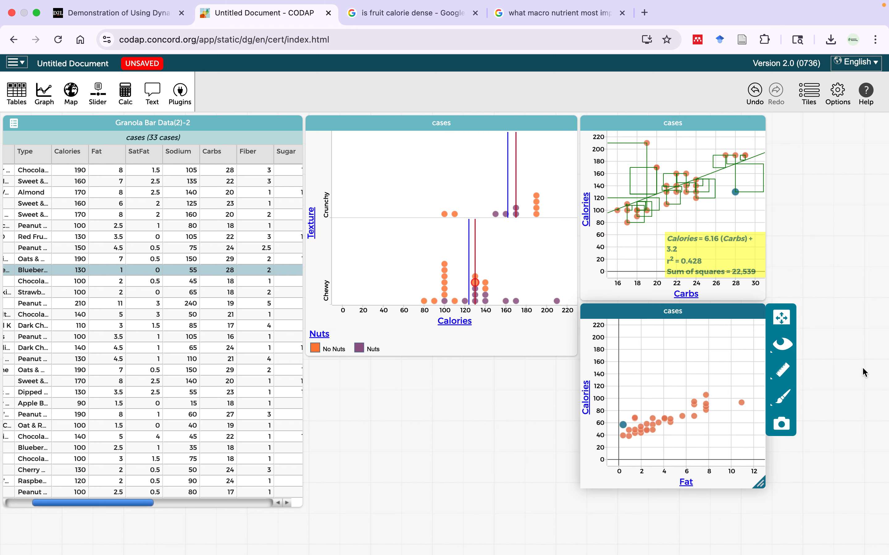
- Show the least squares line on the Fat and Calories scatter plot and deselect the highlighted case via the Carbs plot
click(785, 369)
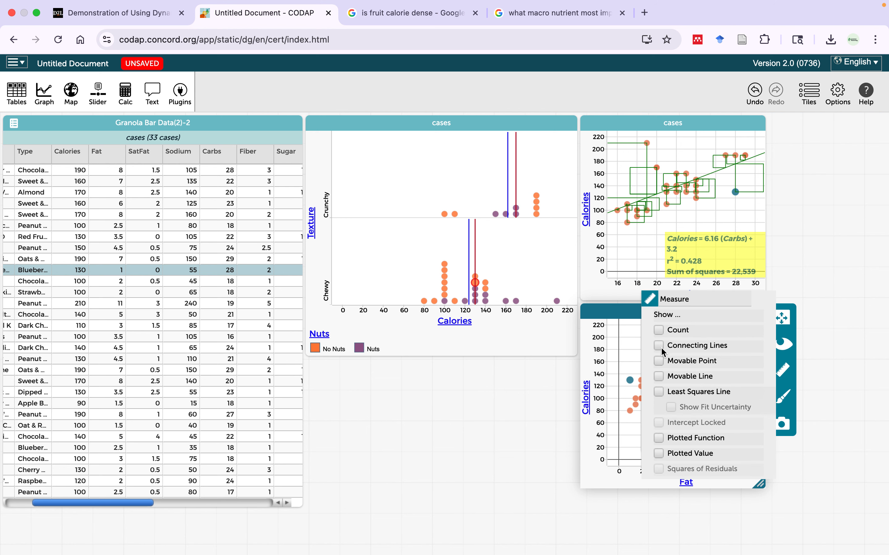
click(659, 392)
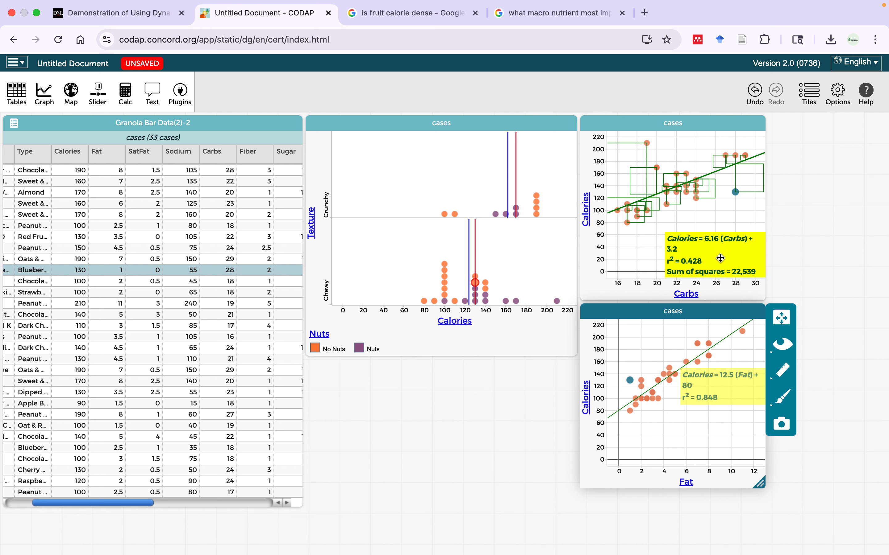
click(641, 252)
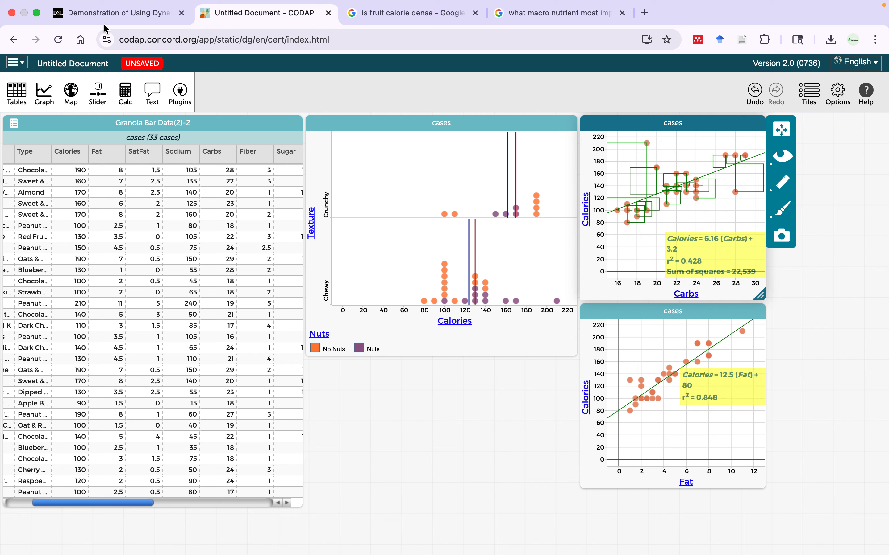
- Check the assignment page again and return to CODAP to examine the fitted line on the Fat and Calories scatter plot
click(116, 17)
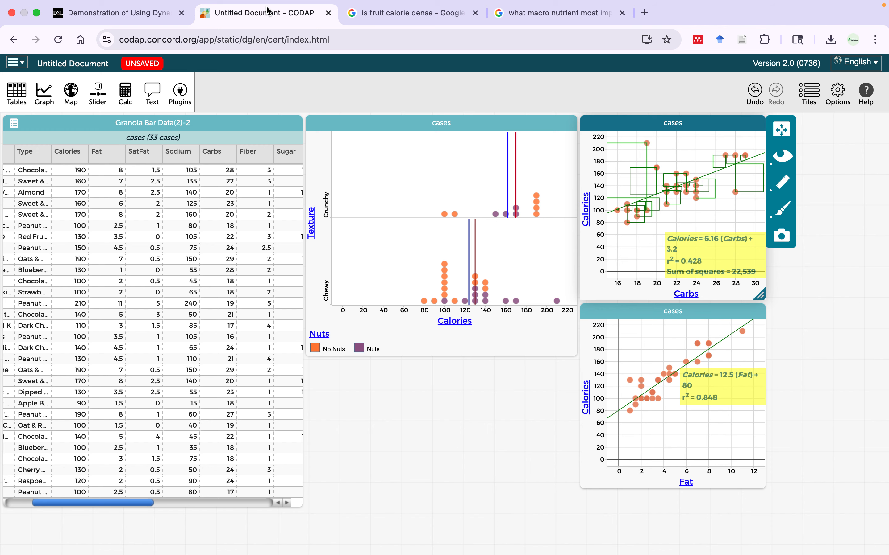
click(268, 12)
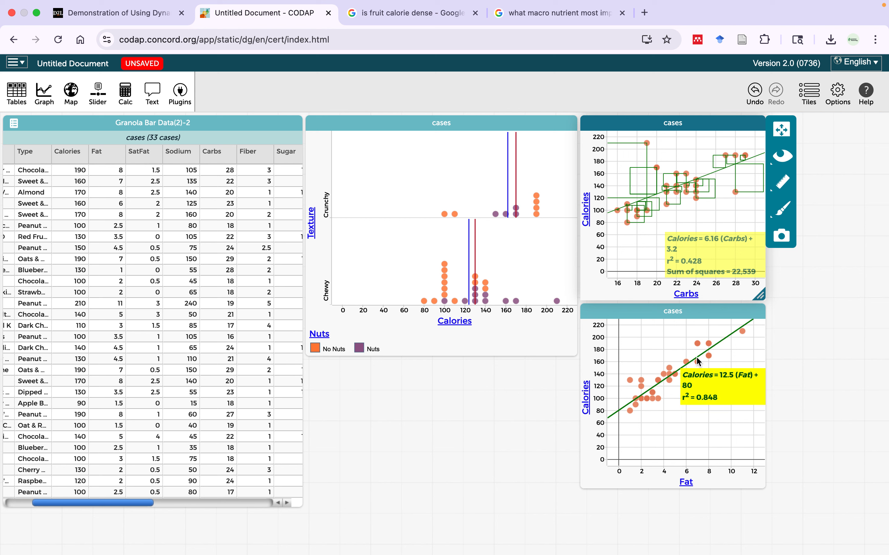
mouse_move(698, 364)
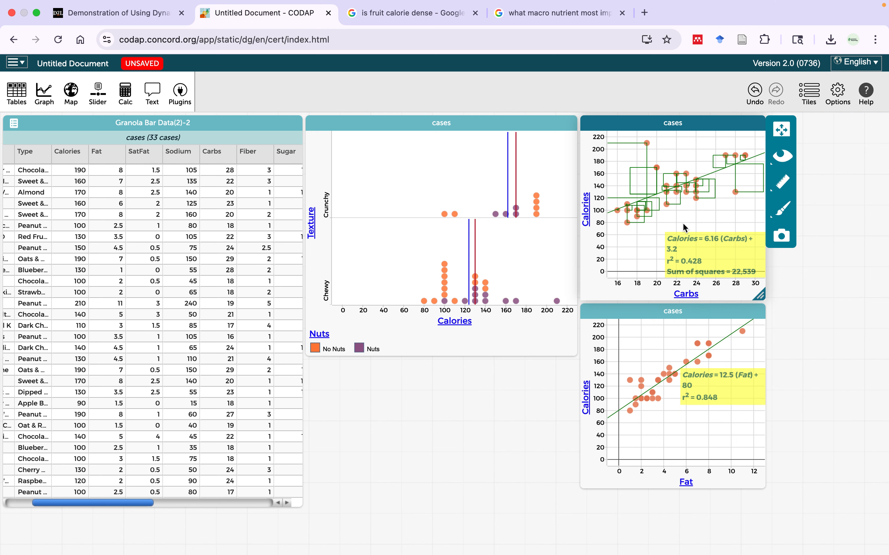